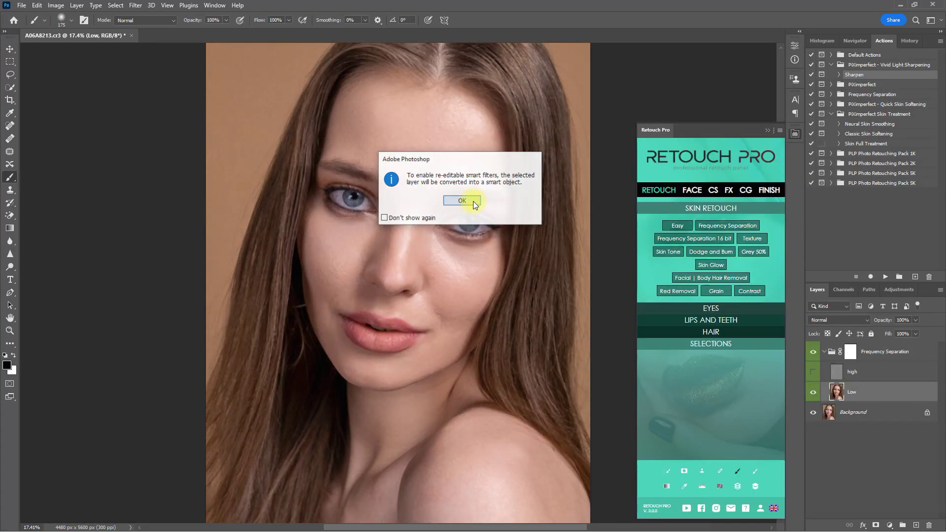
Step: Confirm the Frequency Separation setup and paint its group mask over the facial skin
left_click(468, 201)
mouse_move(354, 146)
left_mouse_down()
mouse_move(364, 352)
mouse_move(470, 394)
mouse_move(268, 392)
mouse_move(297, 339)
mouse_move(375, 390)
mouse_move(383, 150)
left_mouse_up()
Step: Move the portrait view down and reduce the brush size to paint the lower face
scroll(612, 492, "down", 4)
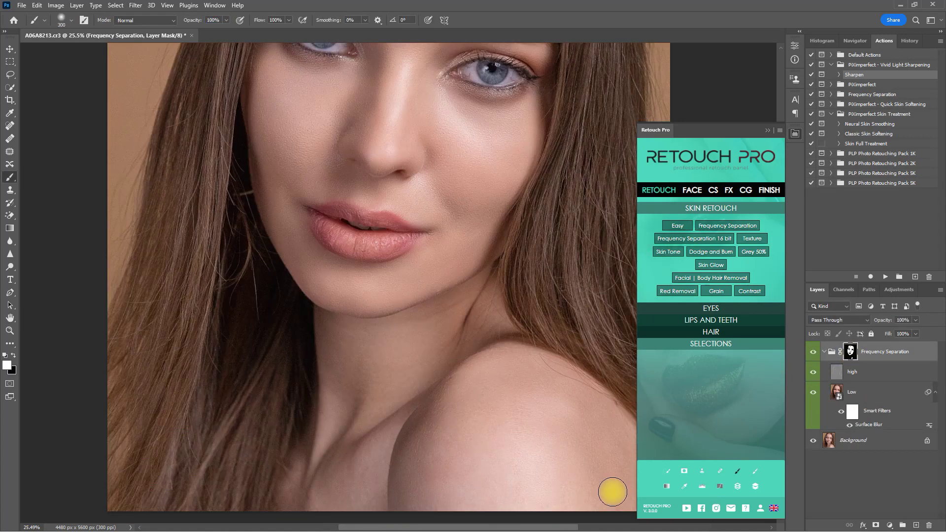
key("bracketleft")
key("bracketleft")
key("bracketleft")
key("bracketleft")
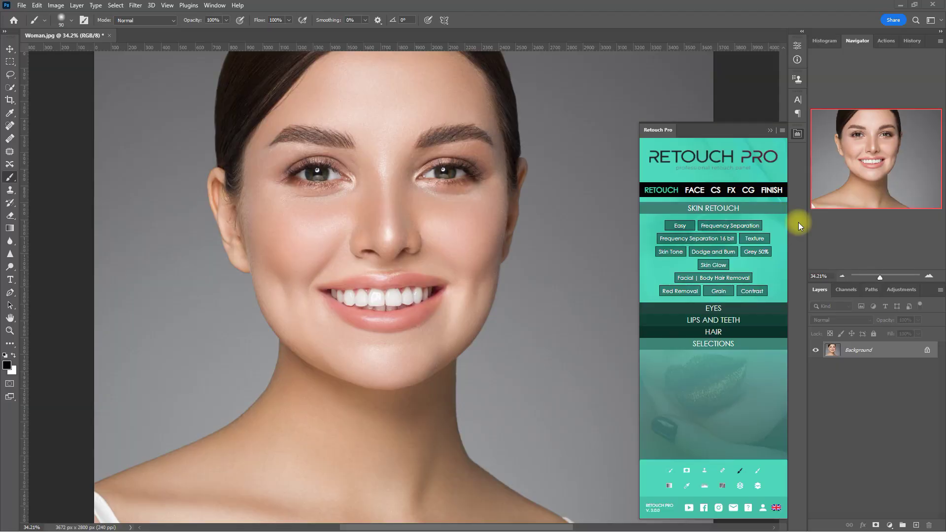
Step: Zoom in on the woman's face and expand Retouch Pro's FACE > EYES adjustments
scroll(508, 255, "up", 4)
mouse_move(553, 333)
left_mouse_down()
mouse_move(627, 446)
mouse_move(636, 481)
left_mouse_up()
left_click(695, 190)
left_click(747, 292)
scroll(767, 309, "down", 2)
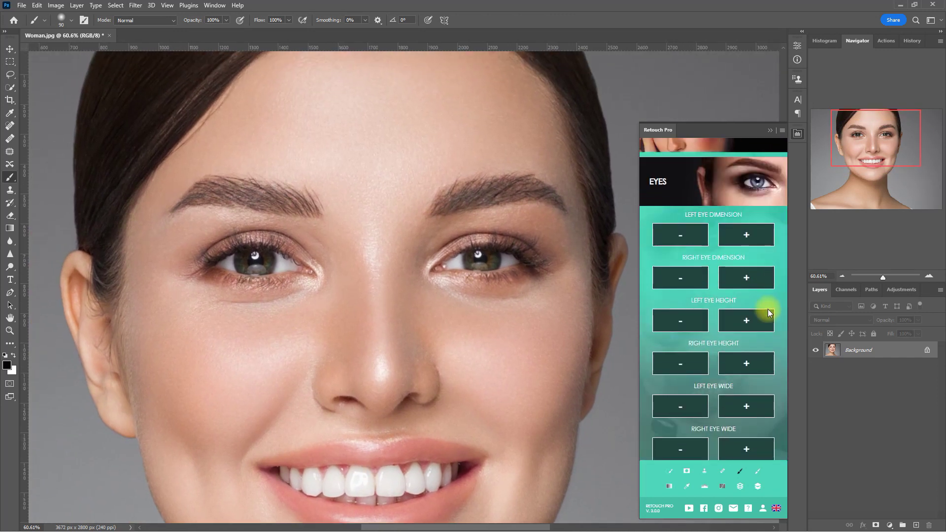
scroll(772, 316, "down", 1)
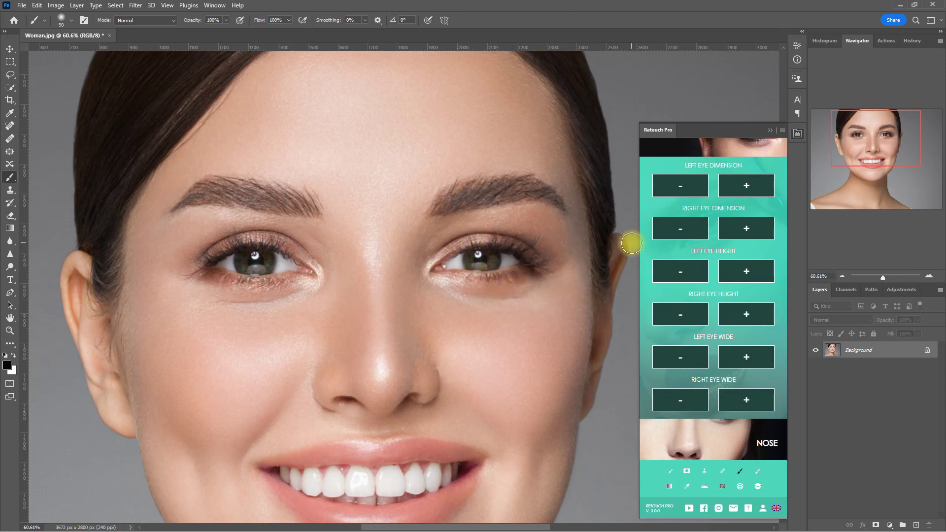
Step: Enlarge the eye two steps and widen the eyes, then group the four eye layers
left_click(748, 228)
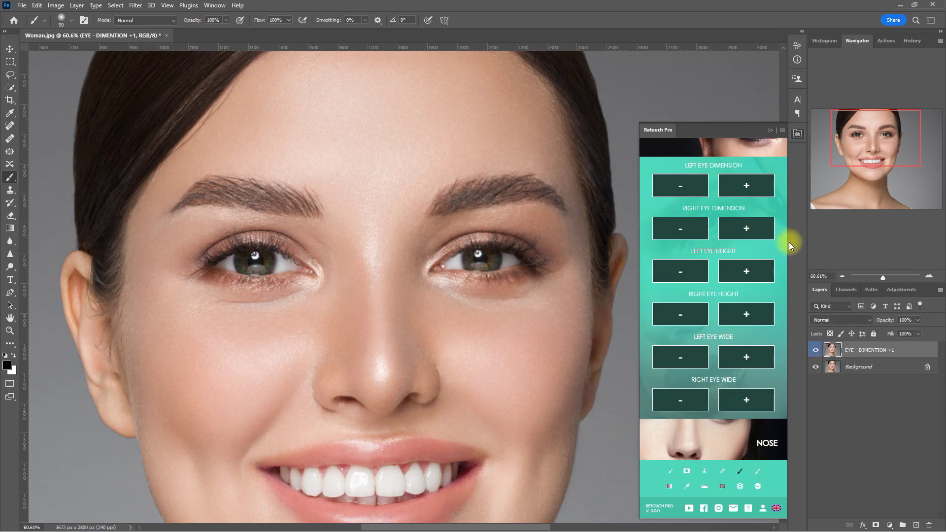
left_click(752, 227)
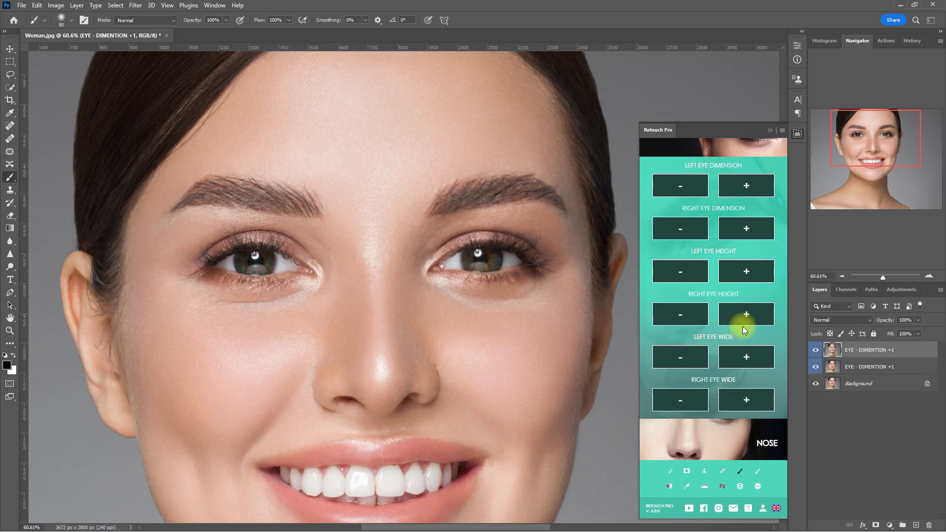
scroll(761, 318, "down", 1)
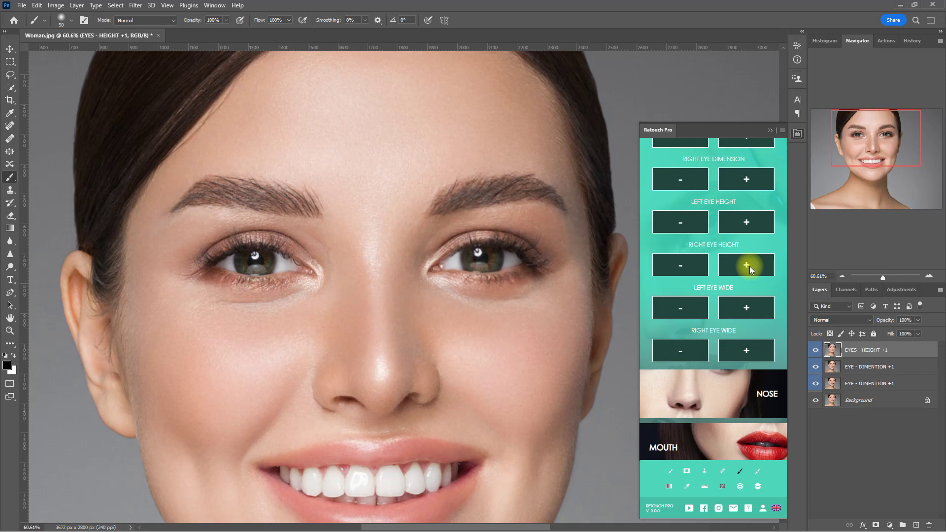
left_click(748, 351)
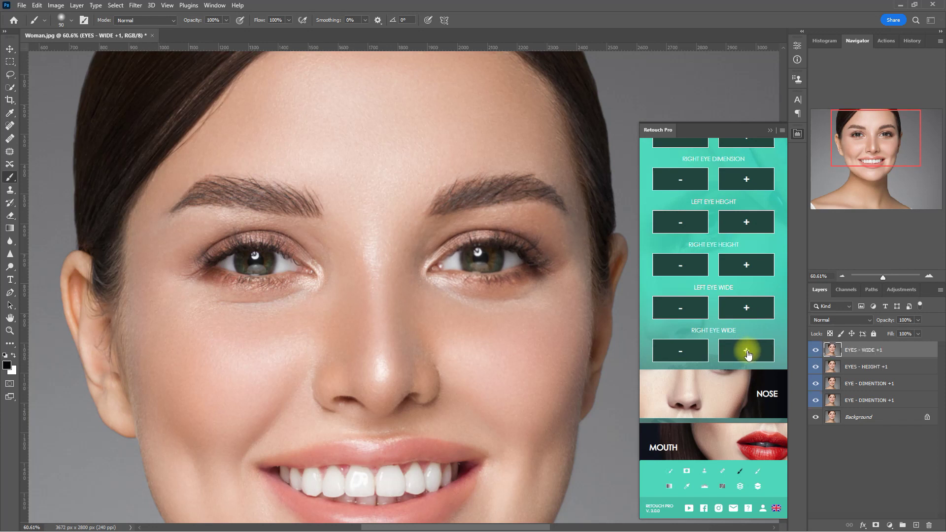
left_click(884, 401, "shift")
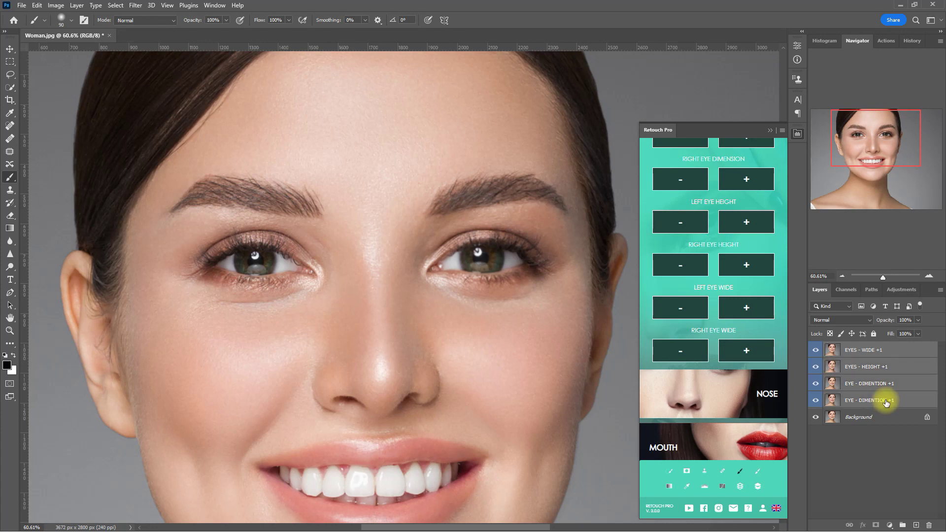
key("ctrl+g")
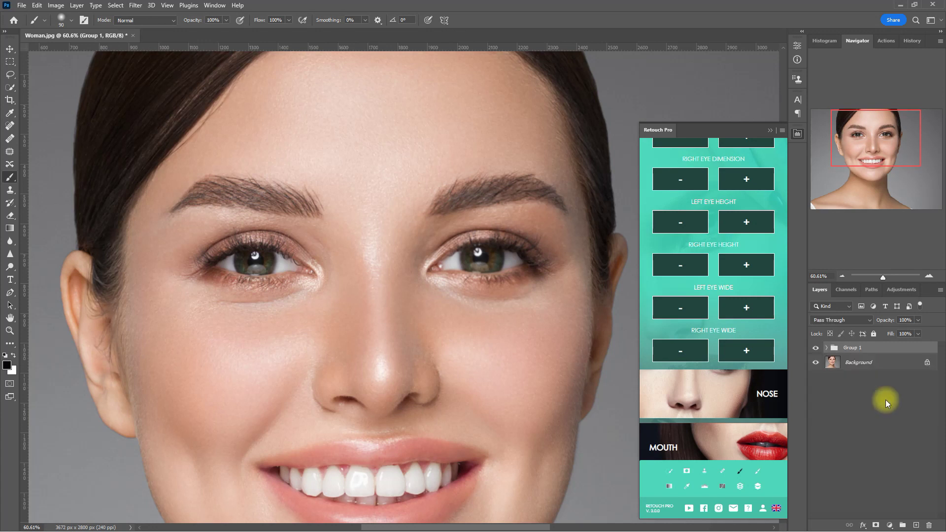
left_click(815, 348)
left_click(815, 348)
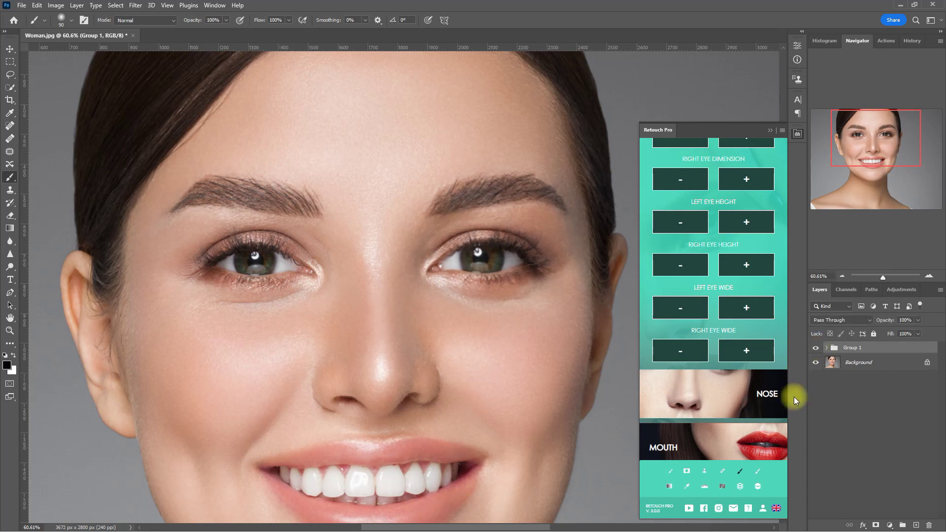
scroll(477, 395, "down", 5)
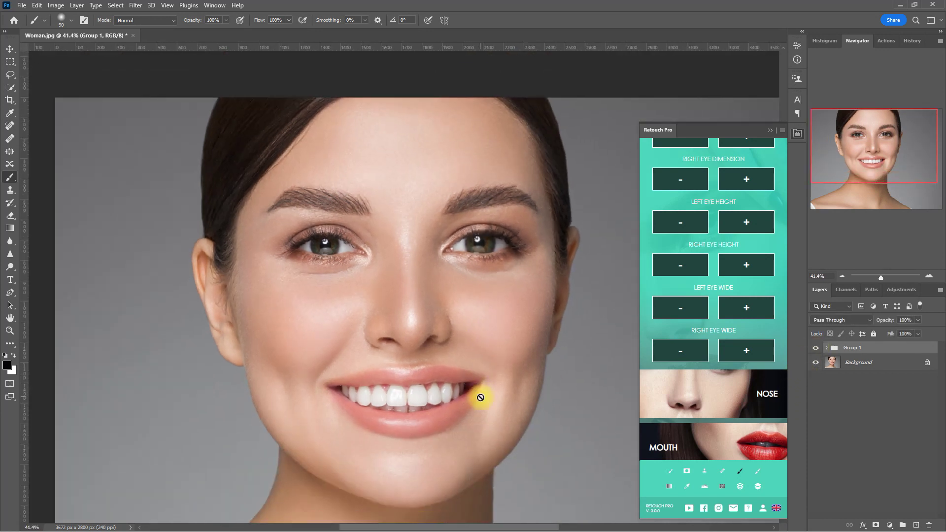
left_click(815, 347)
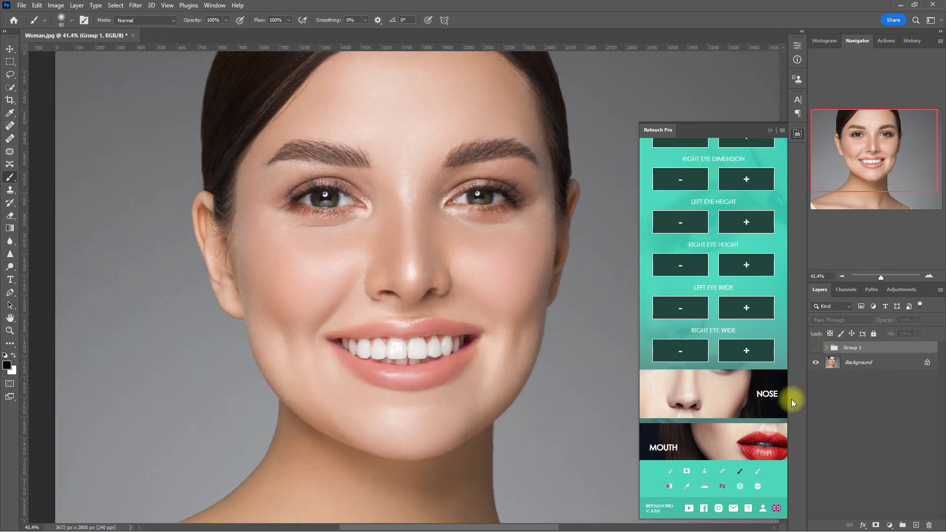
left_click(815, 347)
left_click(815, 347)
left_click(812, 349)
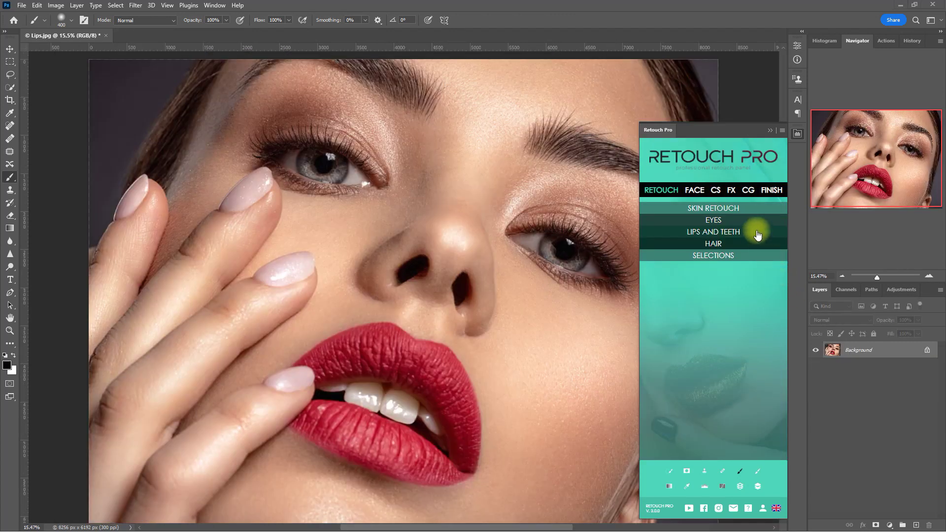
Step: Create the Lips - Dodge & Burn group and set its Burn layer opacity to 20%
left_click(722, 232)
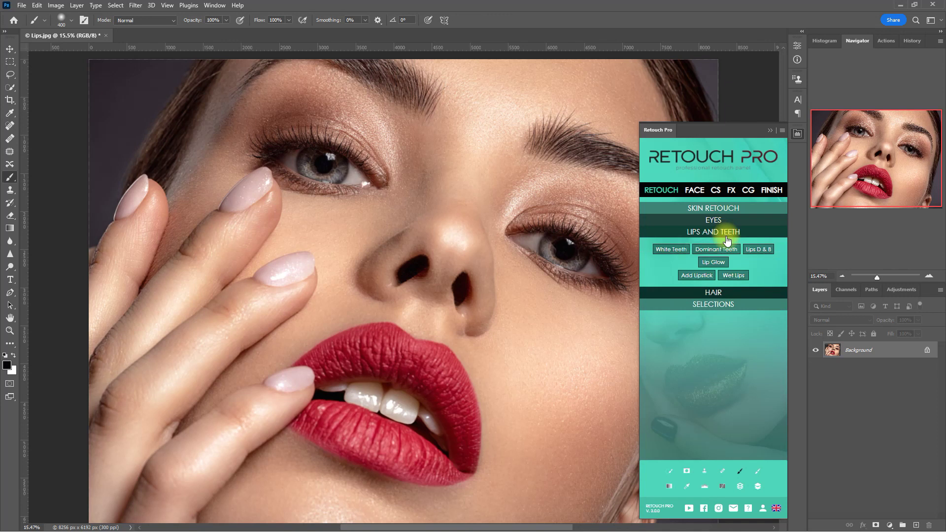
left_click(765, 256)
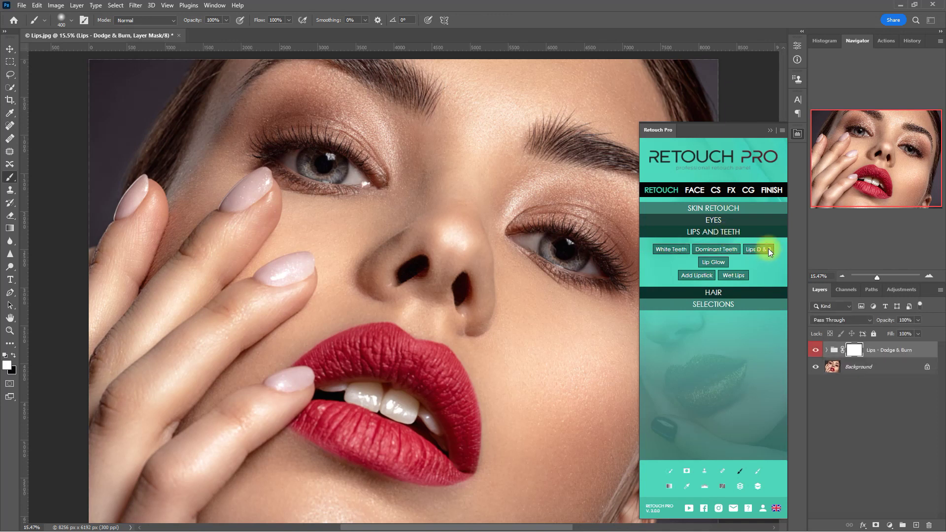
left_click(826, 350)
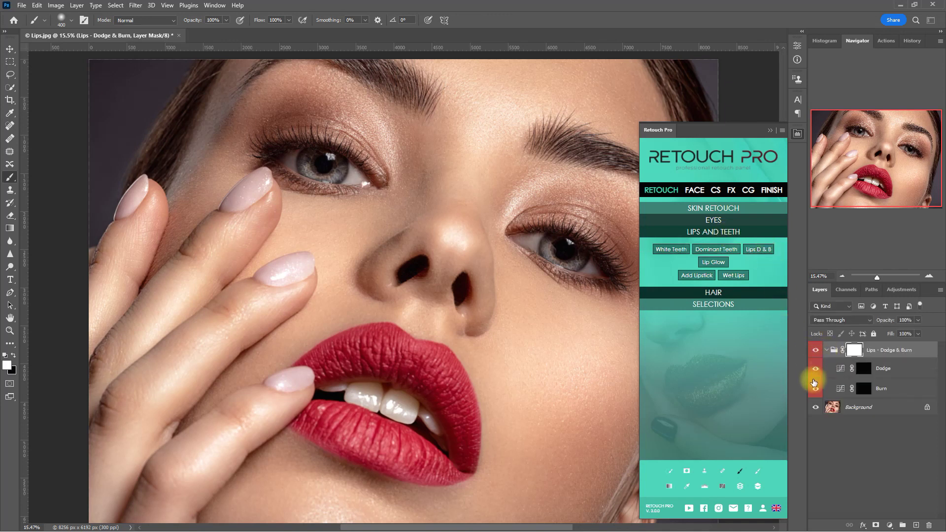
left_click(865, 388)
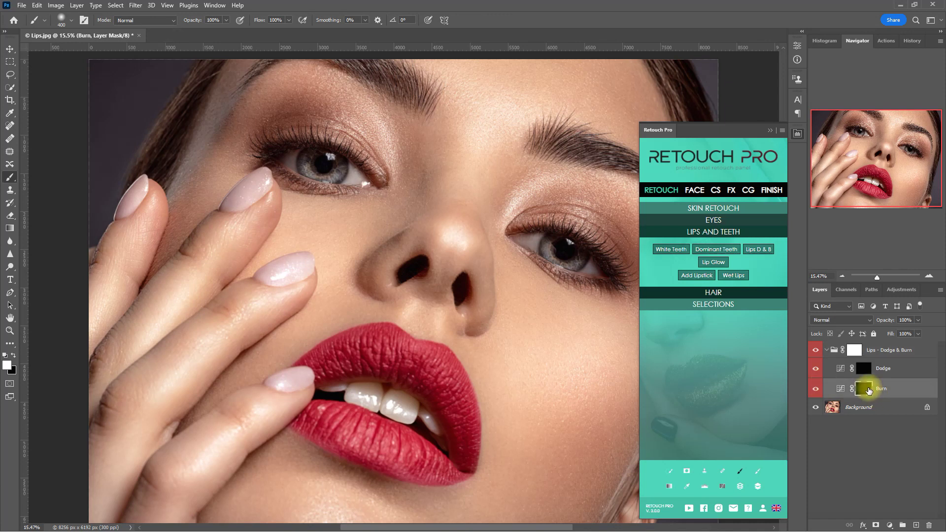
left_click(882, 320)
type("2")
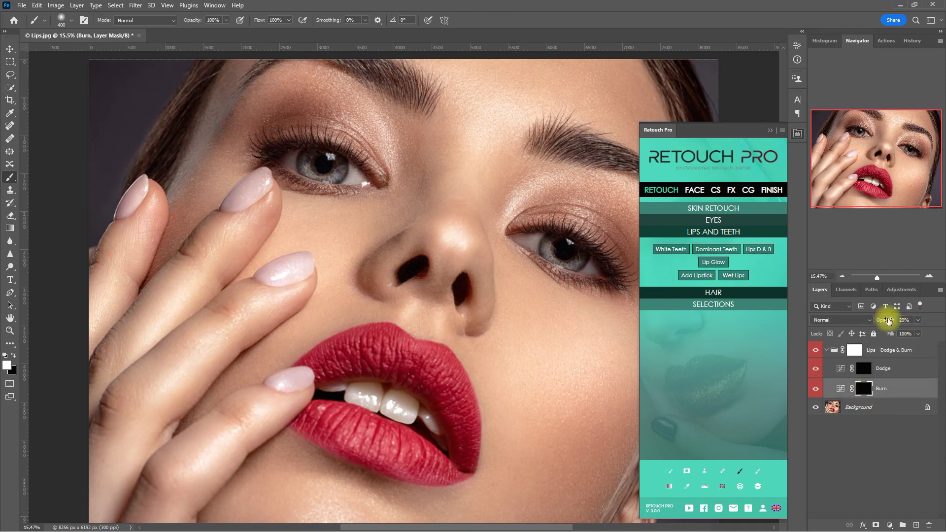
Step: Burn along the upper lip, right side and lower lip edges with 250–300 px brushes
key("bracketleft")
key("bracketleft")
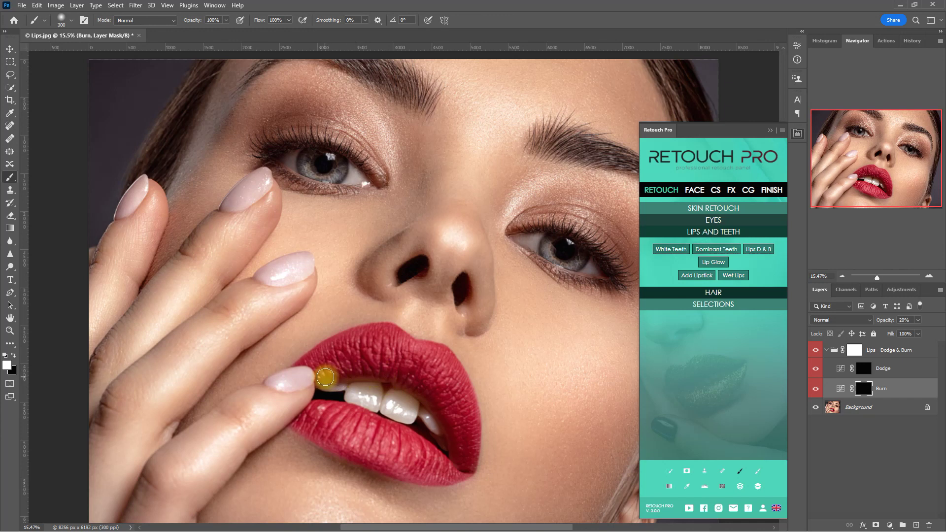
mouse_move(325, 376)
left_mouse_down()
mouse_move(375, 368)
mouse_move(412, 382)
mouse_move(445, 412)
mouse_move(458, 453)
left_mouse_up()
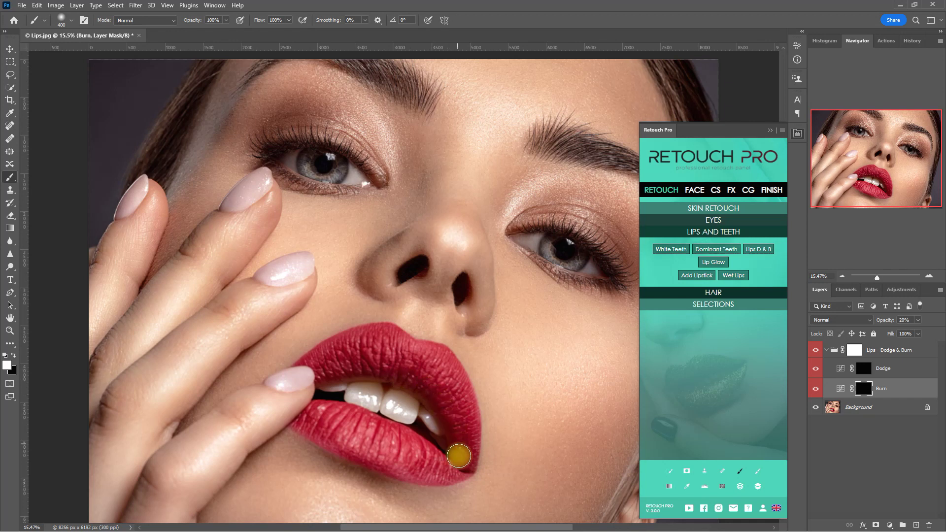
key("bracketleft")
mouse_move(317, 406)
left_mouse_down()
mouse_move(360, 414)
mouse_move(436, 453)
left_mouse_up()
mouse_move(286, 409)
left_mouse_down()
mouse_move(328, 408)
mouse_move(445, 461)
left_mouse_up()
key("bracketright")
mouse_move(326, 375)
left_mouse_down()
mouse_move(375, 367)
mouse_move(432, 396)
mouse_move(456, 456)
left_mouse_up()
Step: On the Dodge layer, brighten the upper lip with a 400 px brush
left_click(862, 369)
key("bracketleft")
key("bracketright")
key("bracketright")
mouse_move(312, 358)
left_mouse_down()
mouse_move(378, 337)
mouse_move(432, 353)
mouse_move(466, 408)
mouse_move(469, 462)
mouse_move(301, 424)
mouse_move(444, 474)
left_mouse_up()
key("bracketleft")
key("bracketleft")
key("bracketleft")
Step: Toggle the Lips - Dodge & Burn group's visibility to compare, then select Background
left_click(825, 350)
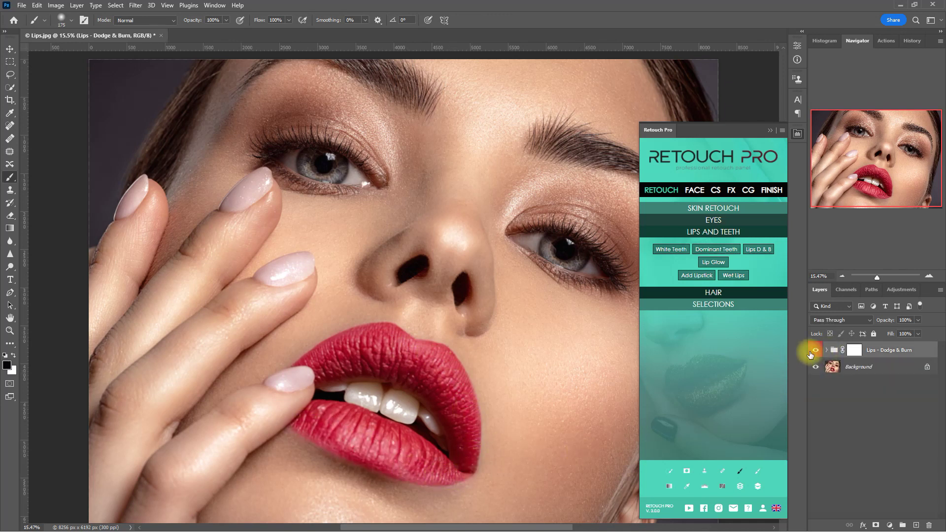
left_click(812, 351)
left_click(816, 351)
left_click(816, 351)
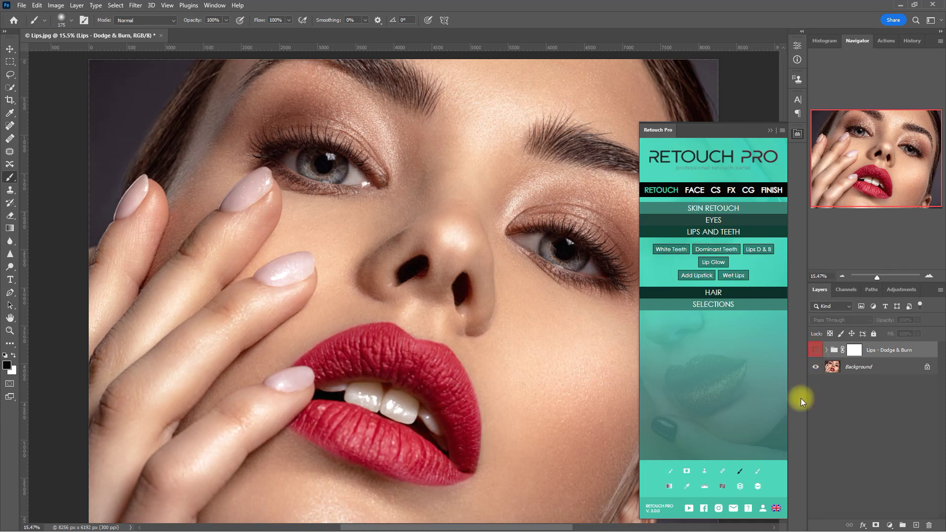
left_click(815, 350)
left_click(815, 350)
left_click(815, 350)
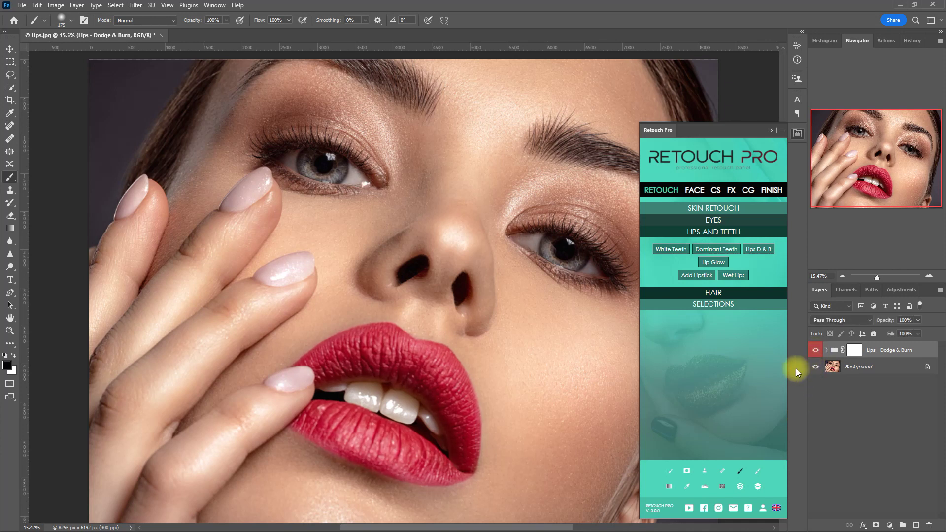
left_click(850, 368)
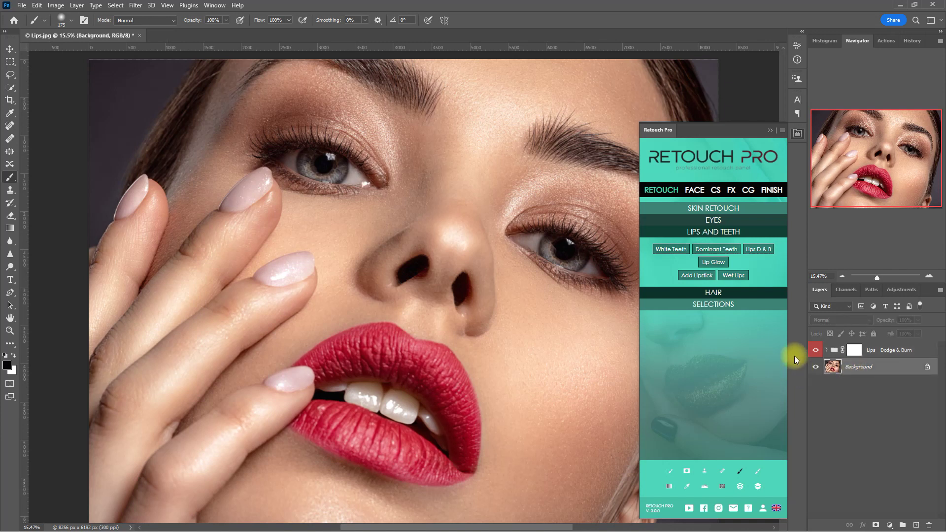
Step: Add the Without Yellow teeth group and paint the whitening onto the front teeth
left_click(717, 250)
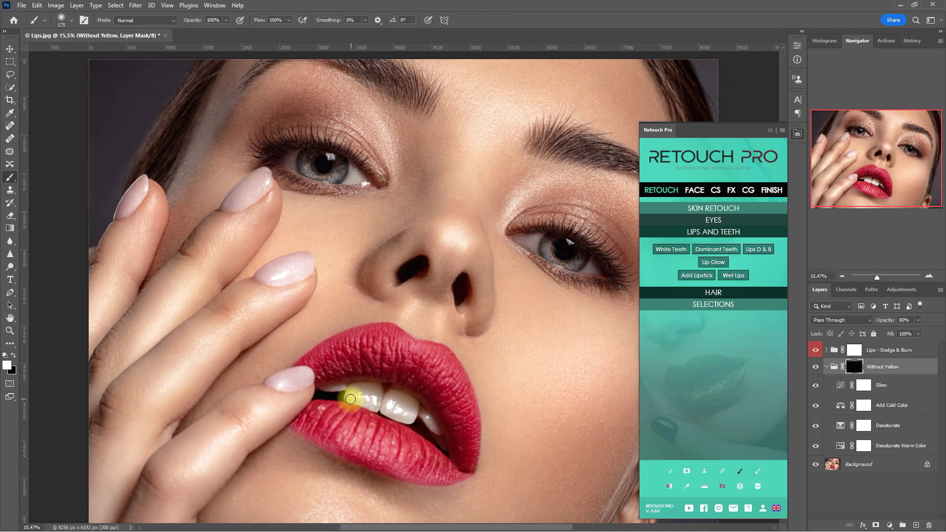
mouse_move(348, 396)
left_mouse_down()
mouse_move(373, 408)
mouse_move(364, 388)
mouse_move(377, 389)
mouse_move(384, 414)
mouse_move(399, 395)
mouse_move(415, 405)
mouse_move(404, 418)
mouse_move(423, 414)
mouse_move(434, 429)
mouse_move(323, 389)
mouse_move(436, 428)
mouse_move(417, 415)
mouse_move(439, 434)
mouse_move(395, 391)
mouse_move(380, 408)
mouse_move(349, 397)
left_mouse_up()
key("bracketleft")
key("bracketleft")
key("bracketleft")
key("bracketleft")
left_click(826, 367)
Step: Toggle the Without Yellow group on and off to compare the teeth, leaving it visible
left_click(815, 367)
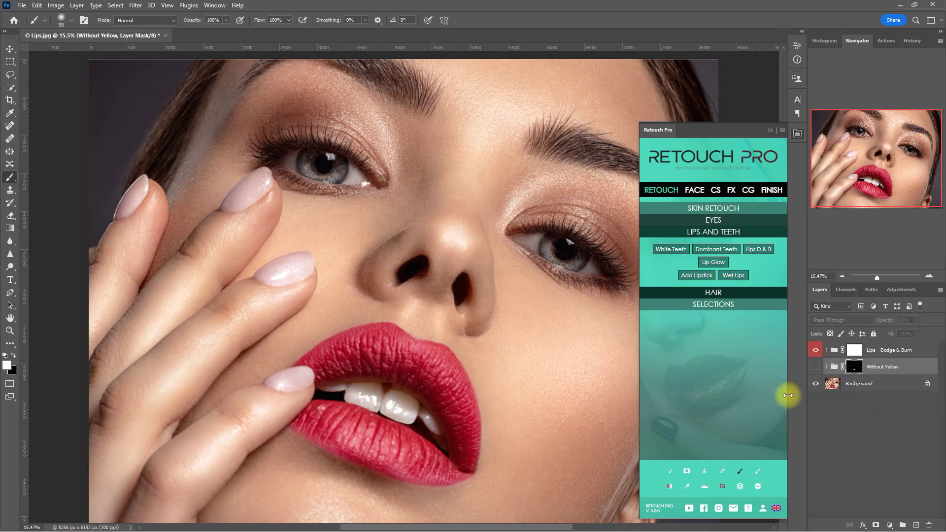
left_click(815, 367)
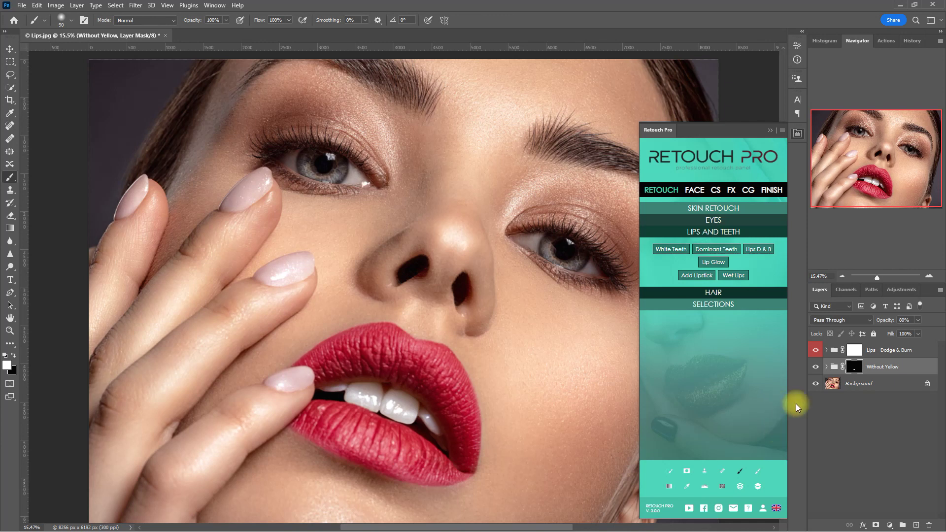
left_click(815, 368)
left_click(815, 368)
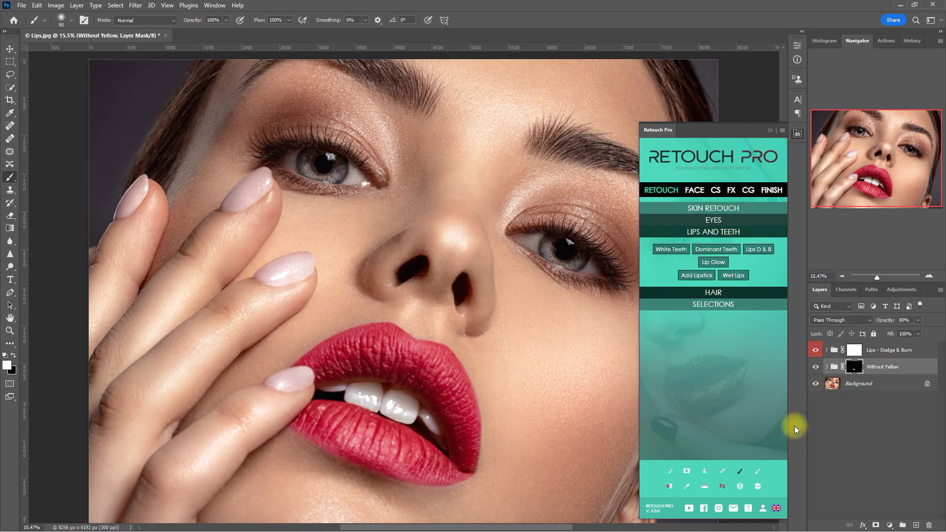
left_click(815, 367)
left_click(816, 368)
Step: Group Without Yellow and Lips - Dodge & Burn into Group 1 and hide it
left_click(904, 356, "shift")
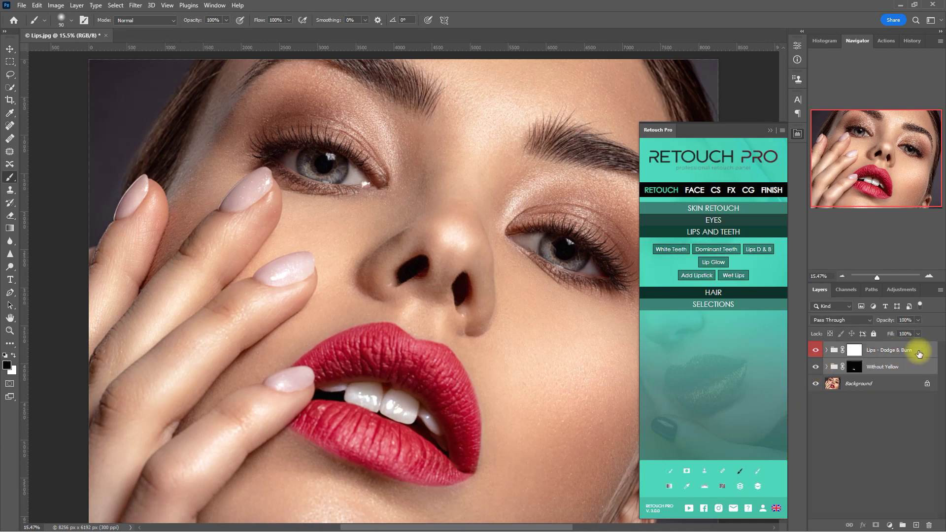
key("ctrl+g")
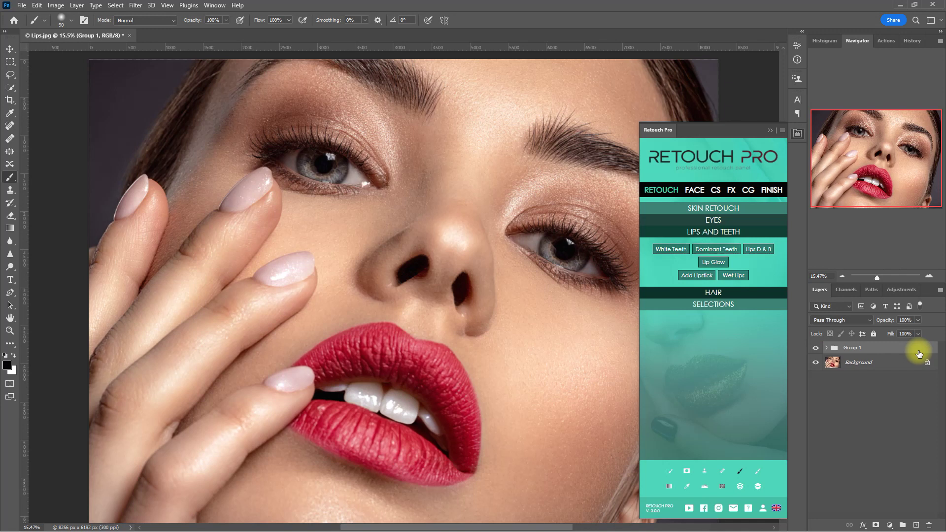
left_click(815, 348)
Step: Toggle Group 1 to compare the lips, leaving its effect visible
left_click(815, 347)
scroll(515, 440, "up", 3)
scroll(515, 440, "down", 3)
left_click(815, 348)
left_click(815, 347)
left_click(815, 348)
left_click(815, 348)
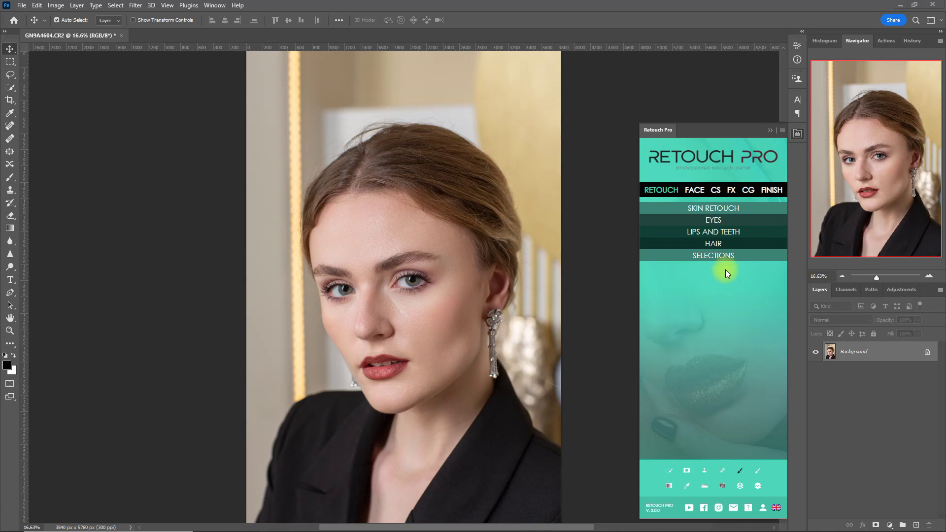
Step: Show Retouch Pro's FX OVERLAYS list down to the FILM presets
left_click(730, 190)
left_click(739, 232)
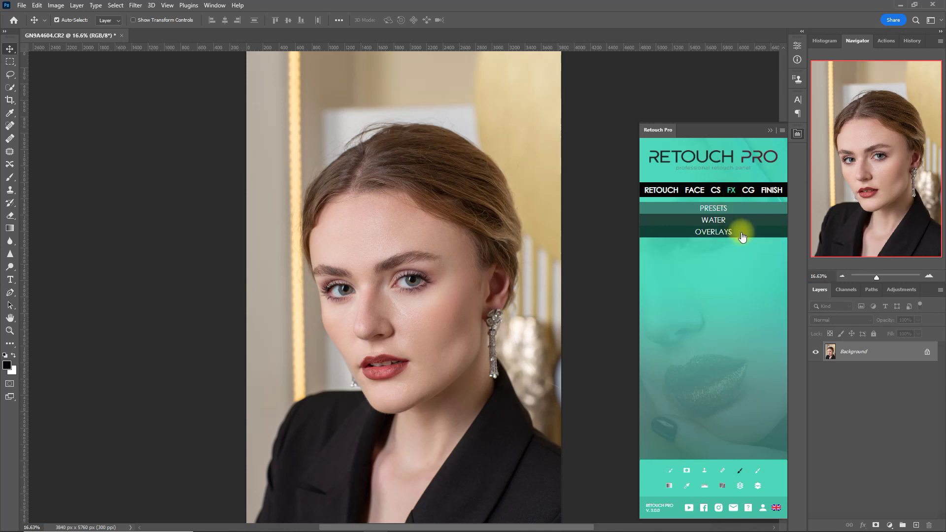
scroll(738, 278, "down", 3)
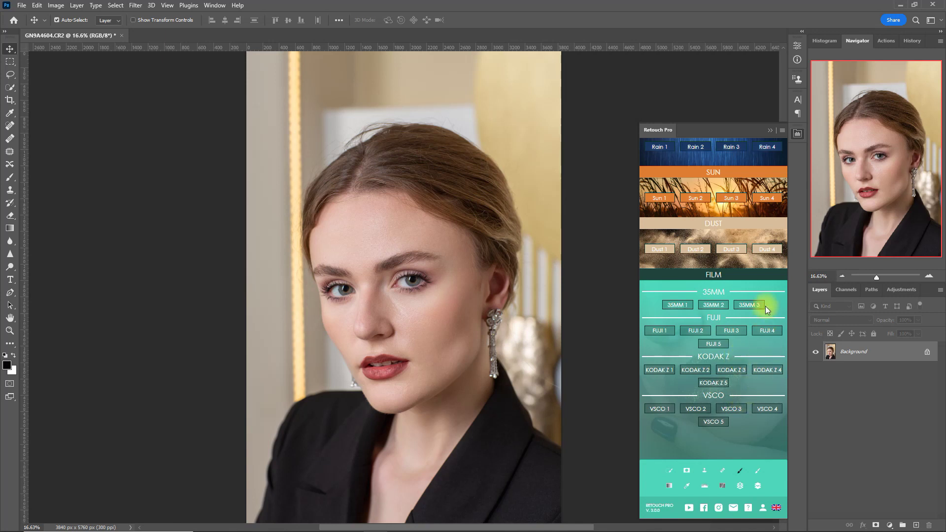
Step: Apply the 35mm Film II look, compare it with the original, then hide it
left_click(717, 305)
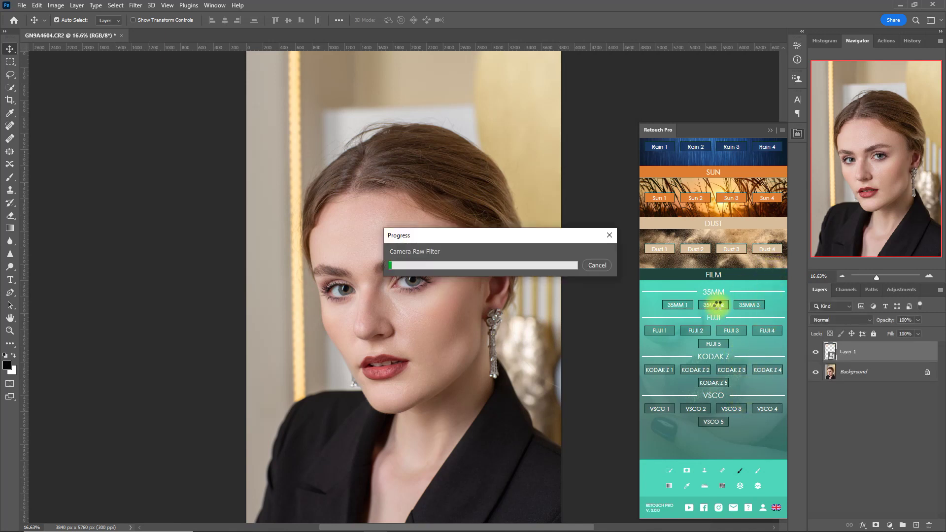
left_click_drag(498, 379, 555, 420)
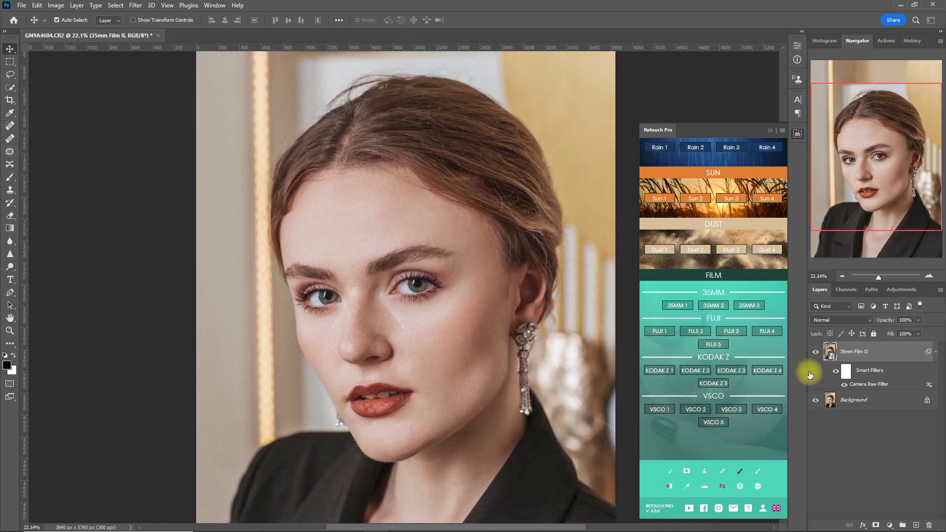
left_click(815, 352)
left_click(815, 352)
left_click(815, 351)
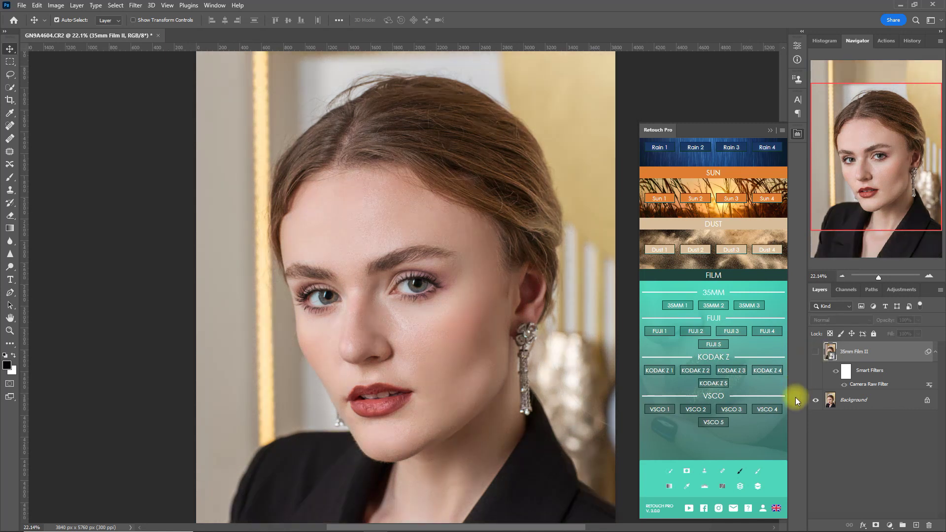
left_click(815, 352)
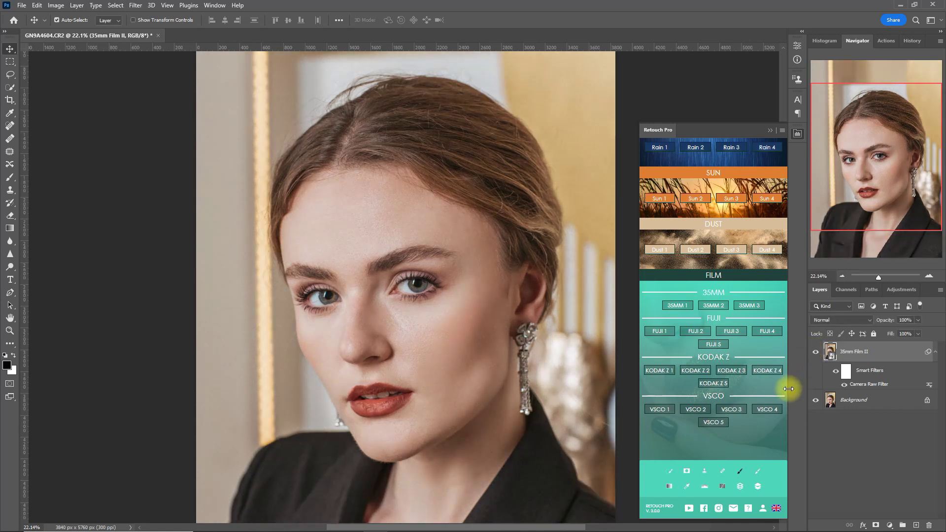
left_click(934, 351)
left_click(815, 352)
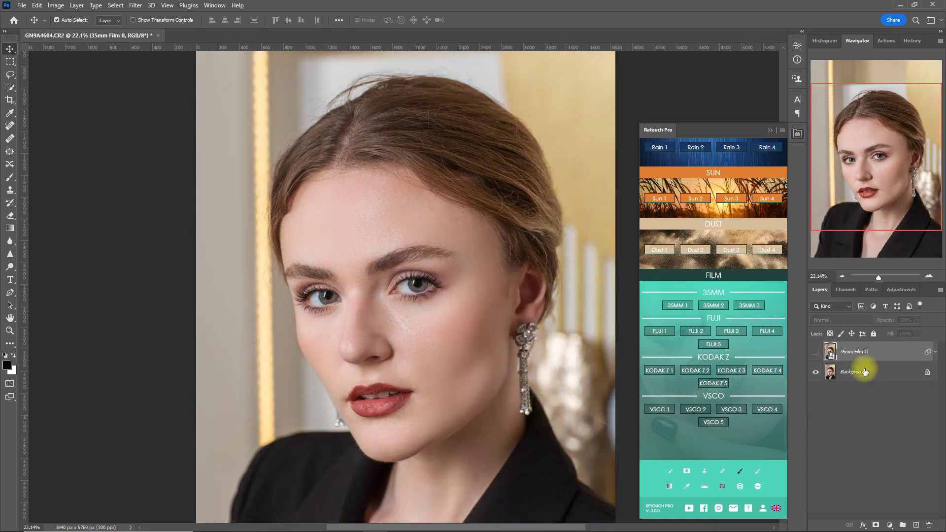
left_click(845, 371)
Step: Apply the Fujifilm V look, compare it with the original, and leave it hidden
left_click(721, 345)
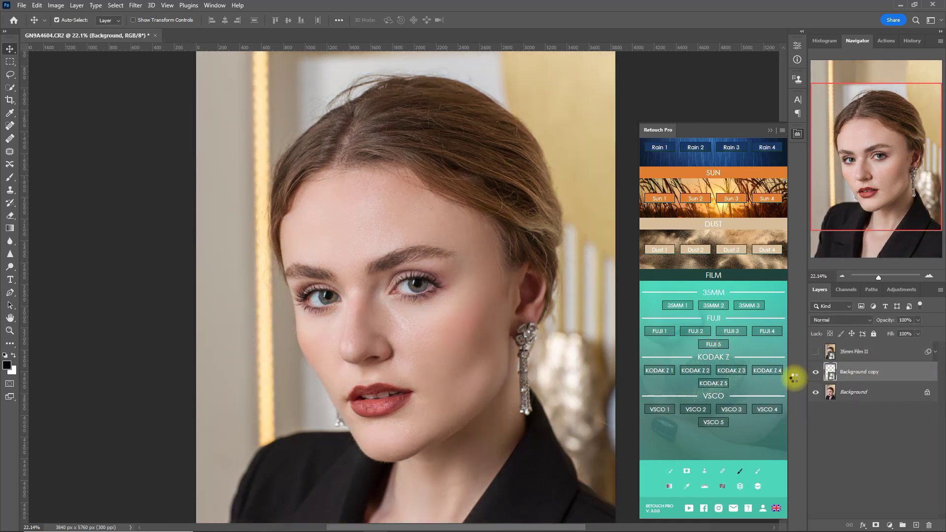
left_click(815, 372)
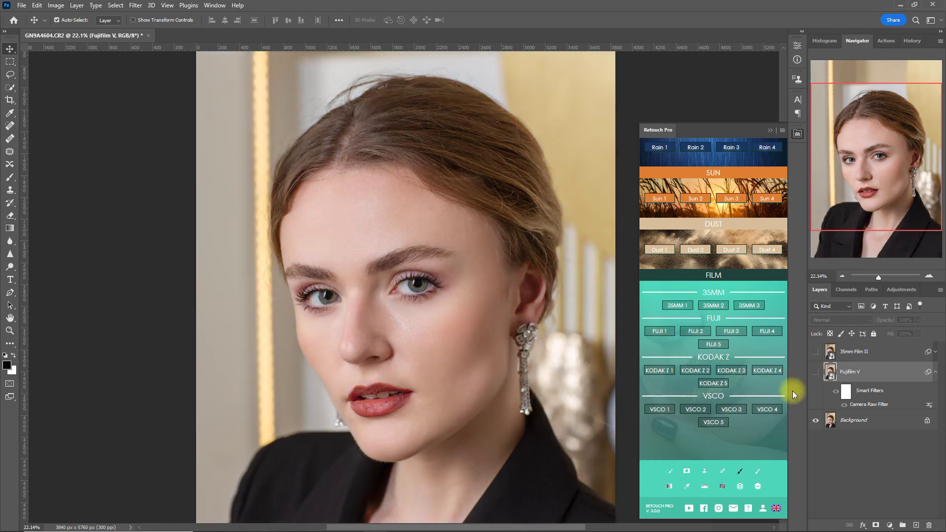
left_click(816, 372)
left_click(815, 372)
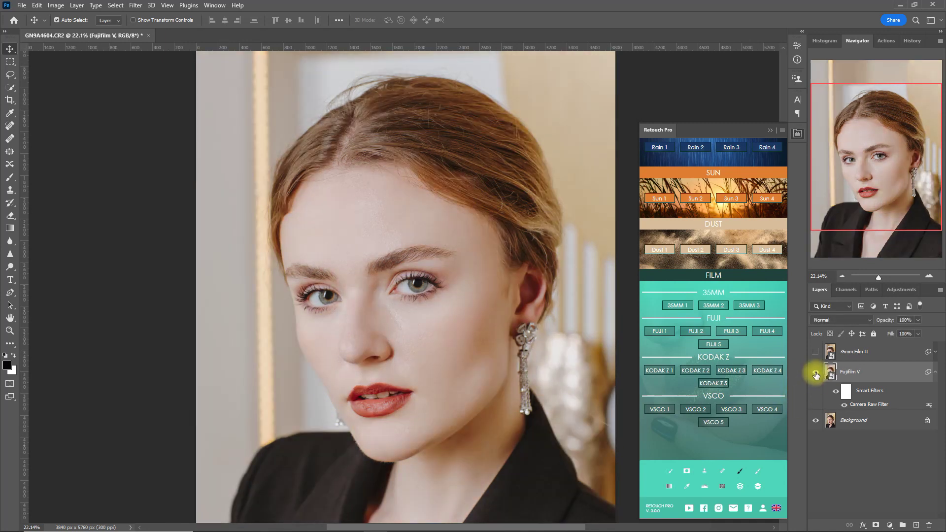
left_click(815, 372)
left_click(935, 371)
left_click(815, 372)
Step: Apply the Kodak-Z V look, compare it, hide it and reselect Background
left_click(855, 414)
left_click(724, 384)
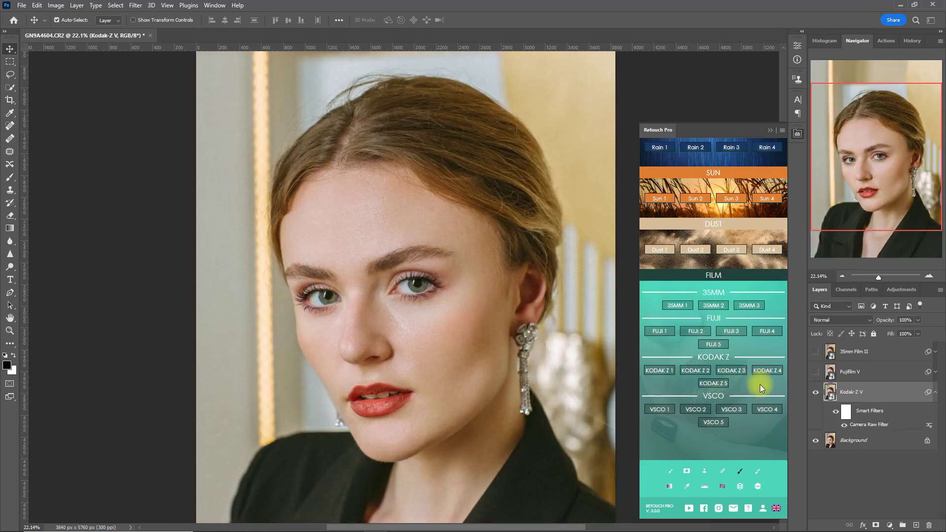
left_click(816, 392)
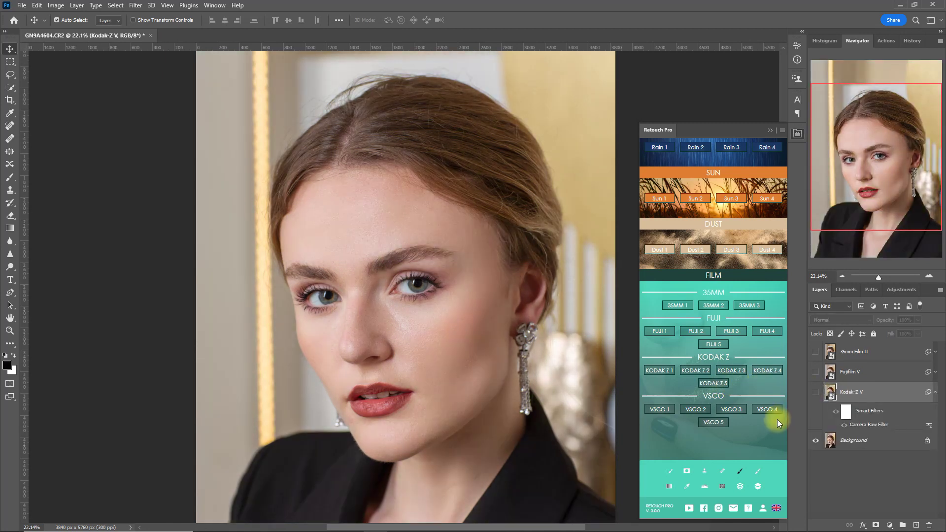
left_click(815, 392)
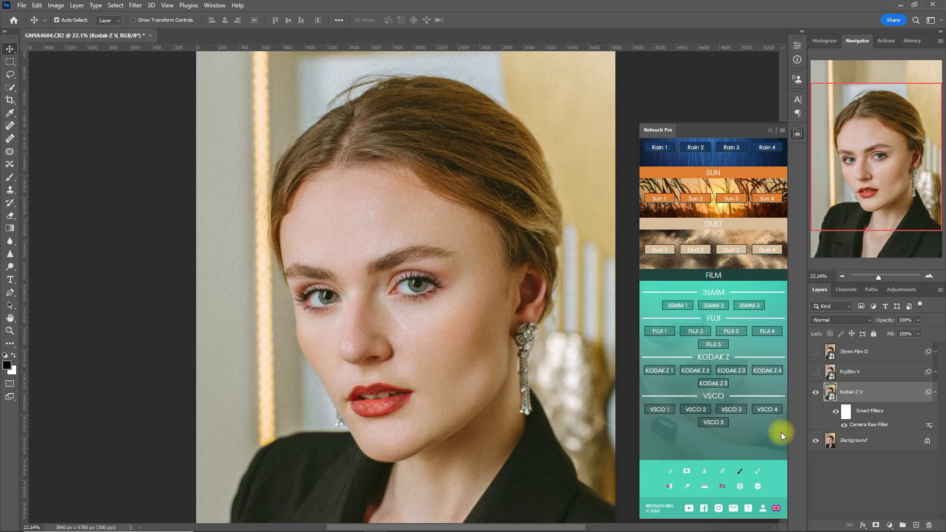
left_click(815, 391)
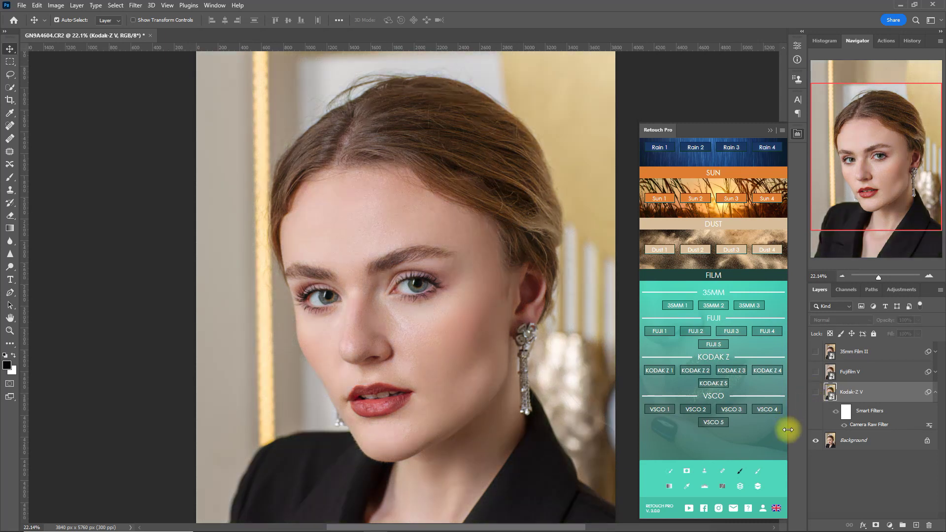
left_click(815, 393)
left_click(936, 392)
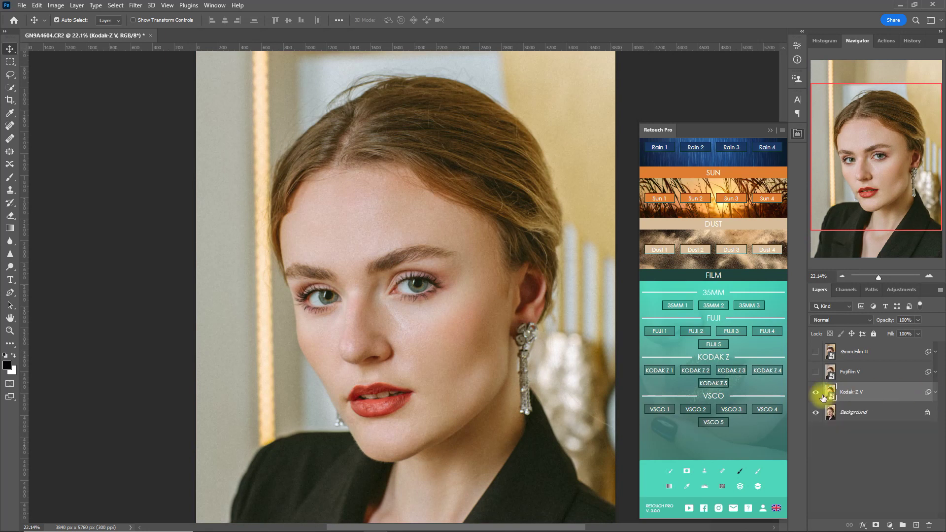
left_click(815, 392)
left_click(853, 414)
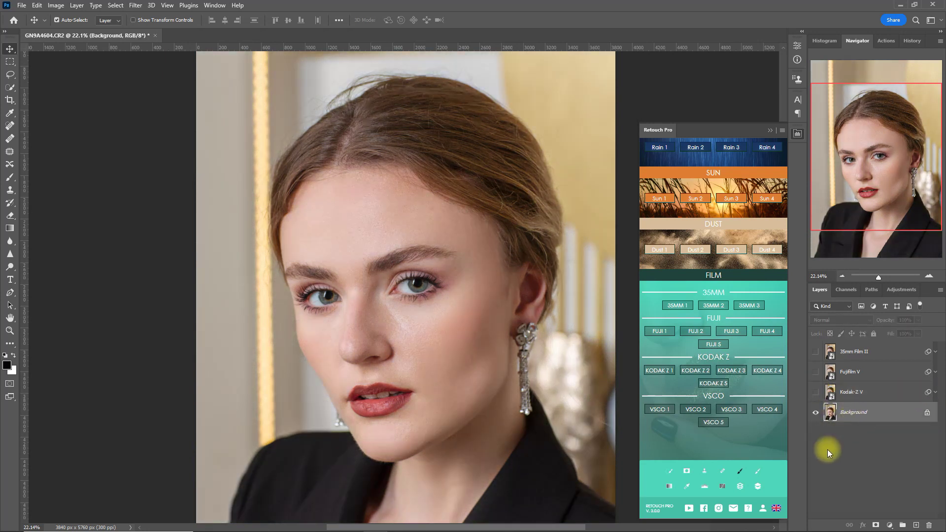
Step: Apply the VSCO IV film look and toggle it to compare with the original
left_click(774, 411)
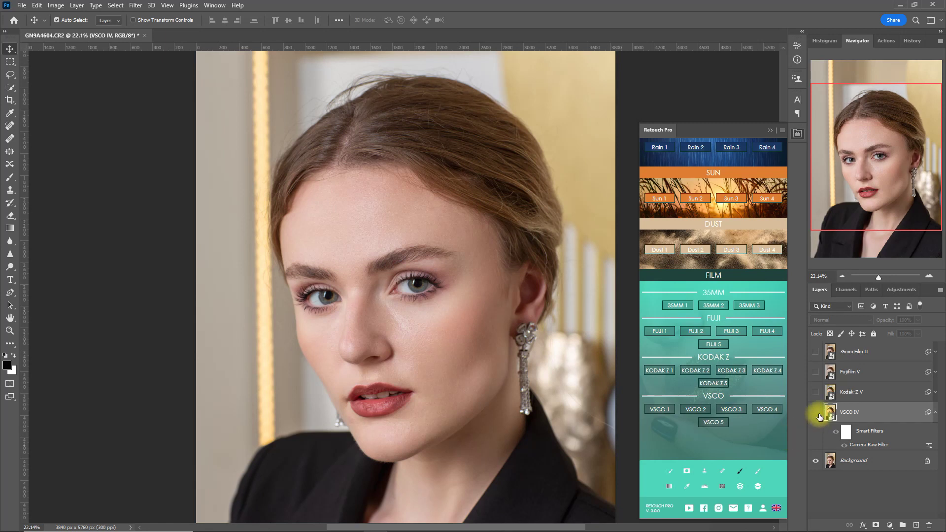
left_click(816, 412)
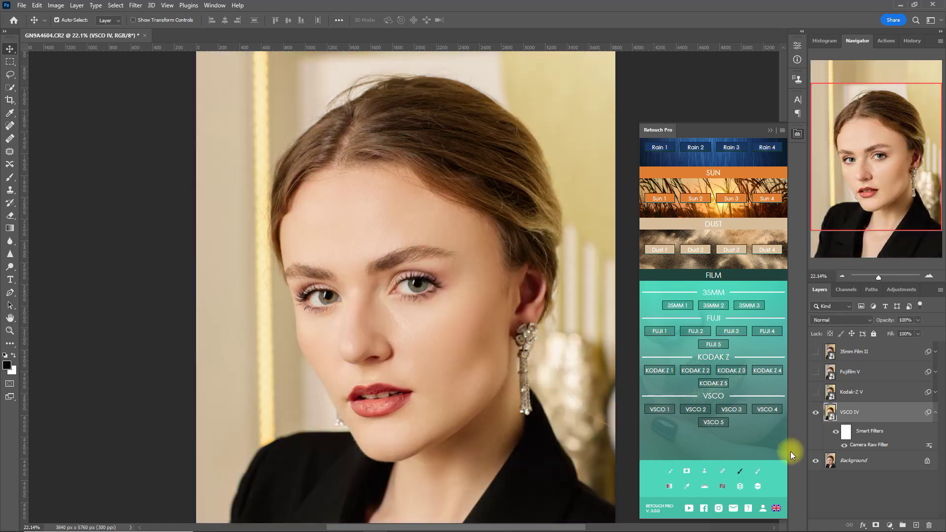
left_click(816, 412)
left_click(815, 412)
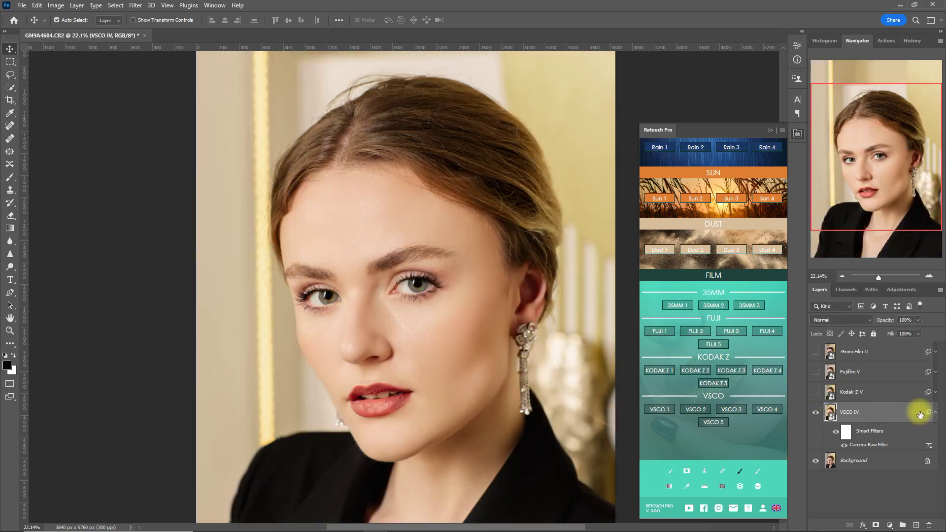
left_click(815, 412)
Step: Turn on VSCO IV, Kodak-Z V, Fujifilm V and 35mm Film II together
mouse_move(815, 414)
left_mouse_down()
mouse_move(814, 351)
mouse_move(774, 360)
mouse_move(812, 372)
mouse_move(815, 413)
left_mouse_up()
left_click(815, 413)
left_click(815, 392)
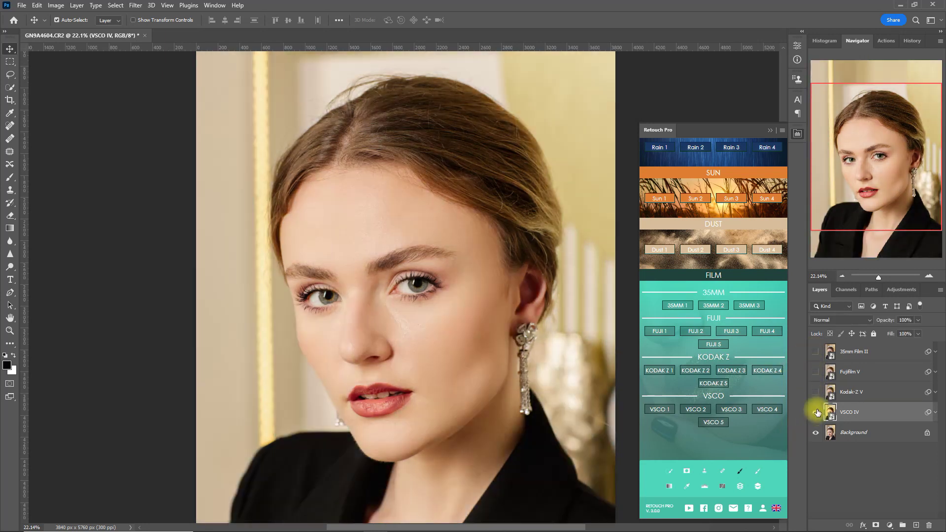
left_click_drag(815, 374, 815, 359)
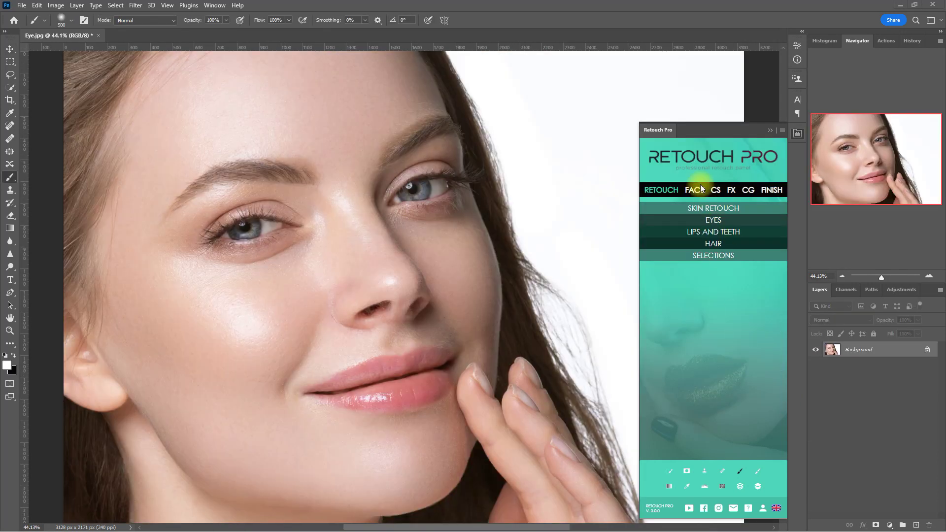
Step: Add the Fard blush group and paint pink blush onto the cheeks
left_click(700, 193)
left_click(729, 225)
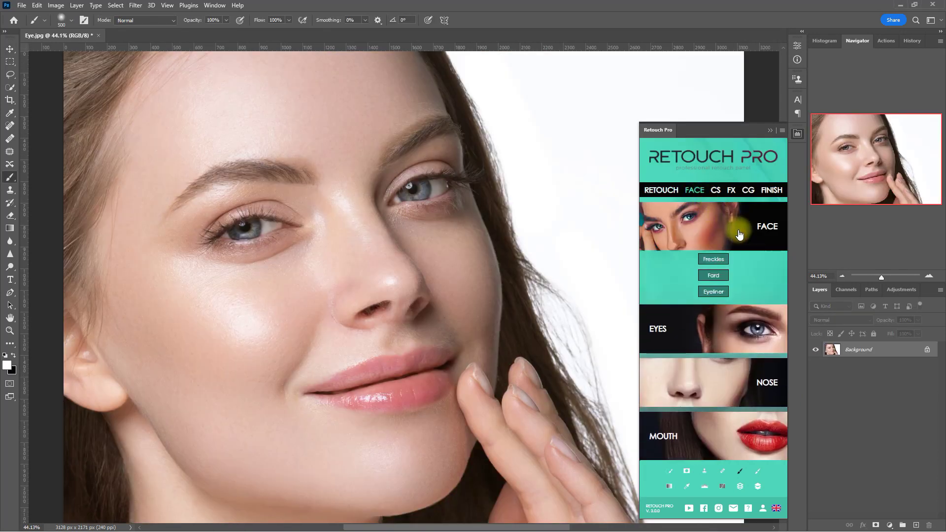
left_click(713, 275)
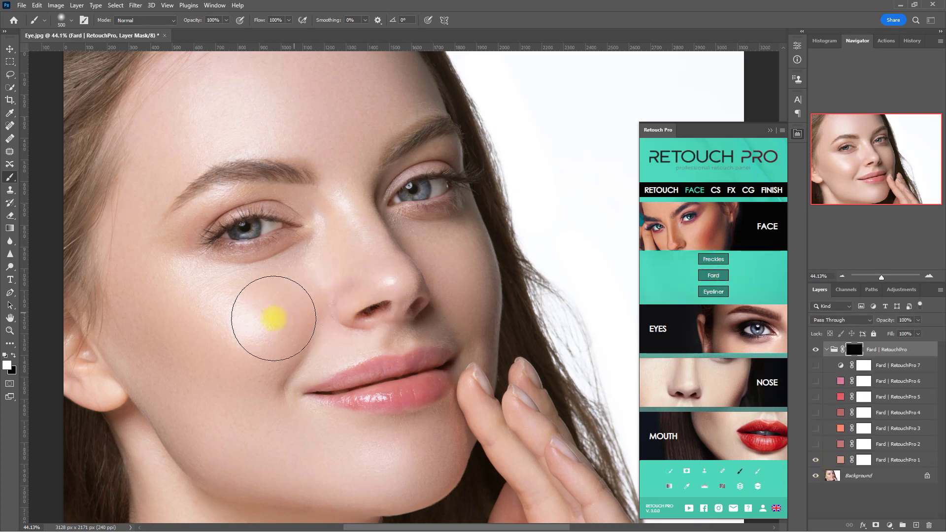
key("bracketright")
key("bracketright")
key("bracketright")
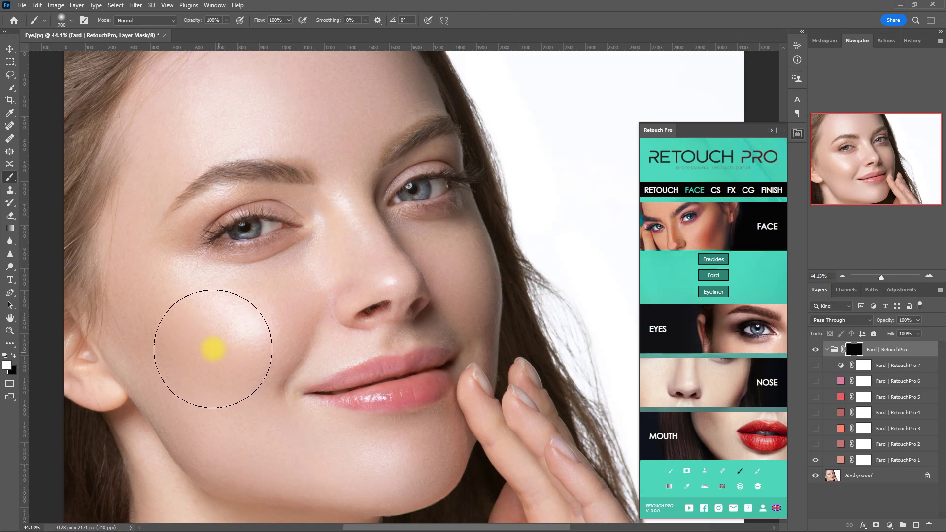
key("bracketright")
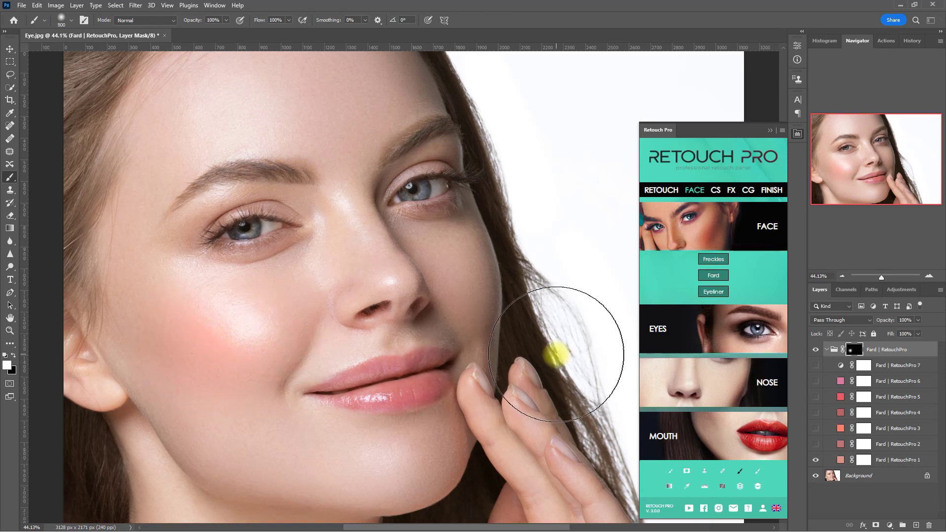
key("bracketleft")
key("bracketleft")
key("bracketleft")
key("bracketleft")
key("bracketleft")
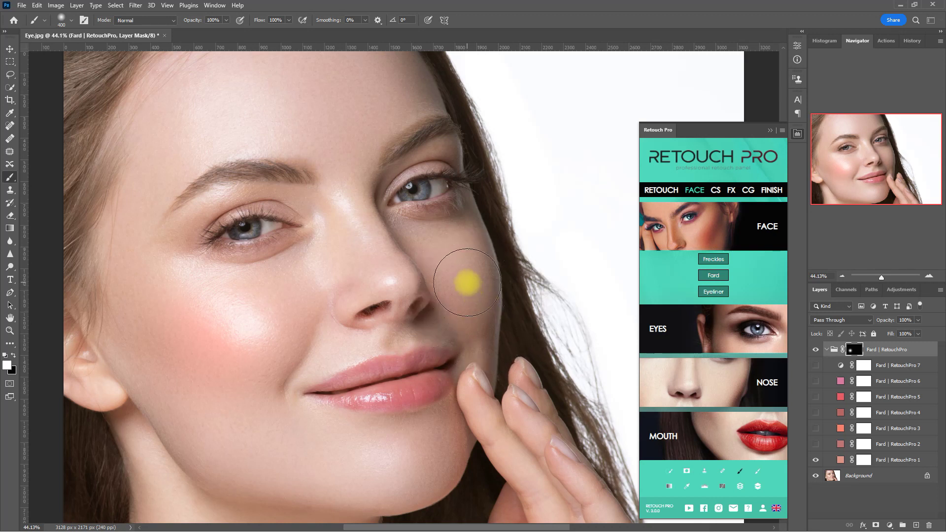
key("bracketleft")
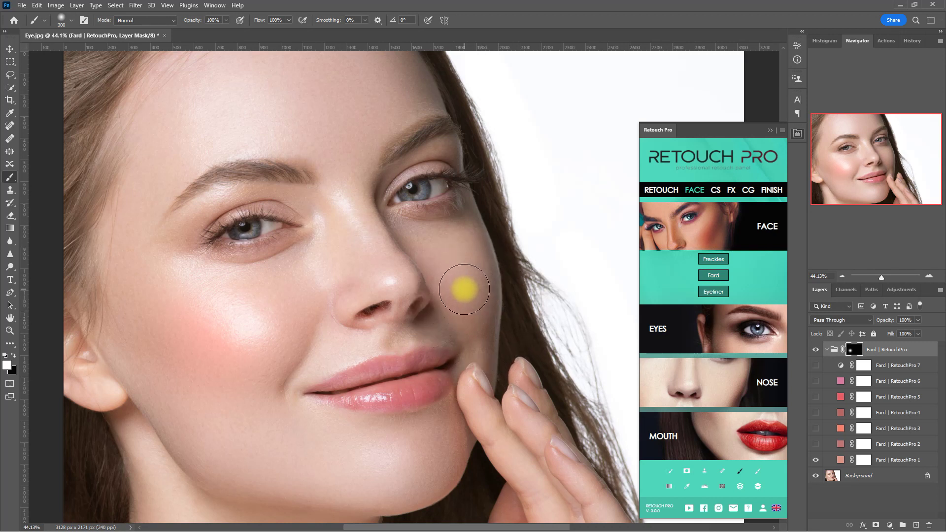
left_click(464, 289)
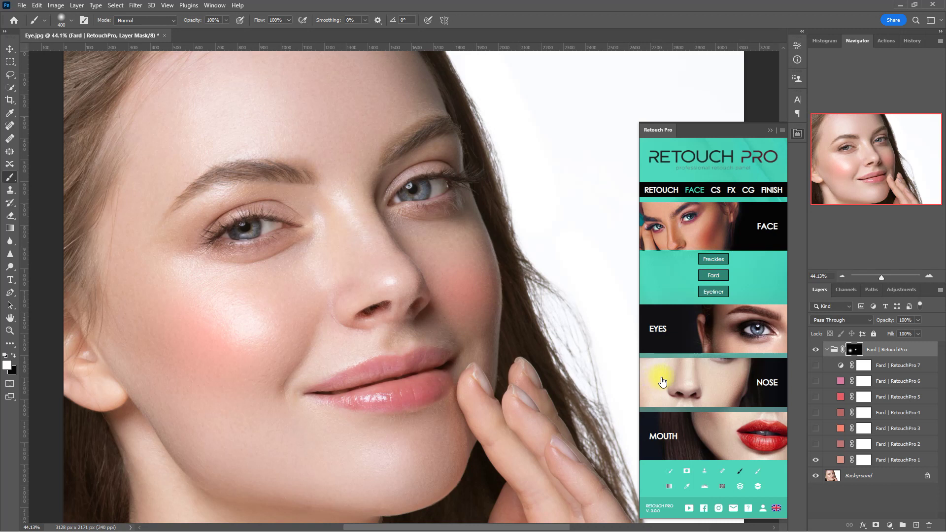
Step: Toggle the blush off to compare, then add a black Eyeliner layer set
left_click(828, 349)
left_click(815, 349)
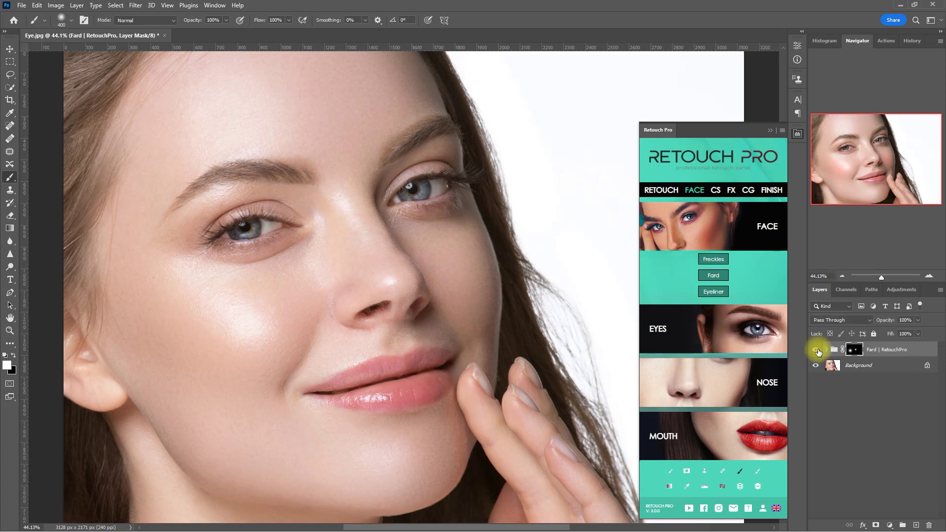
left_click(713, 291)
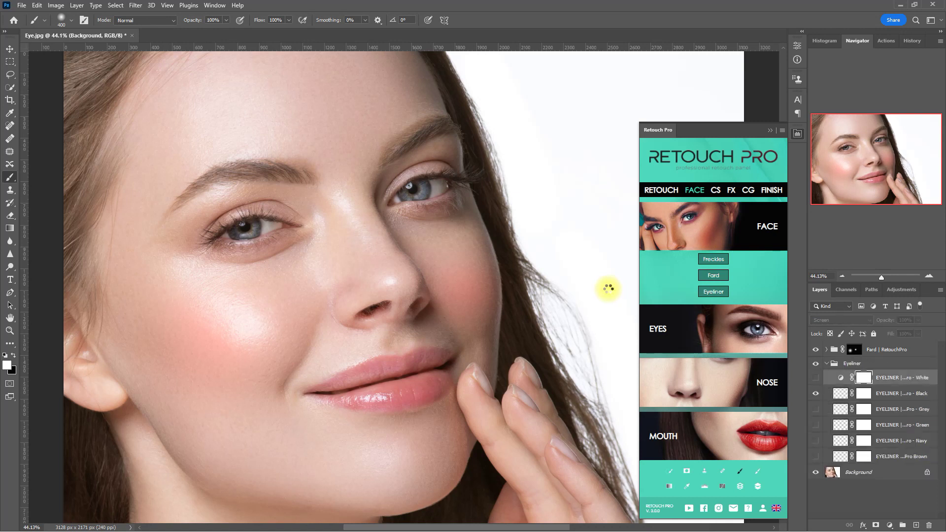
Step: Set the Eyeliner group opacity to 60% and the brush size to 17 px
left_click(917, 320)
left_click_drag(922, 332, 902, 335)
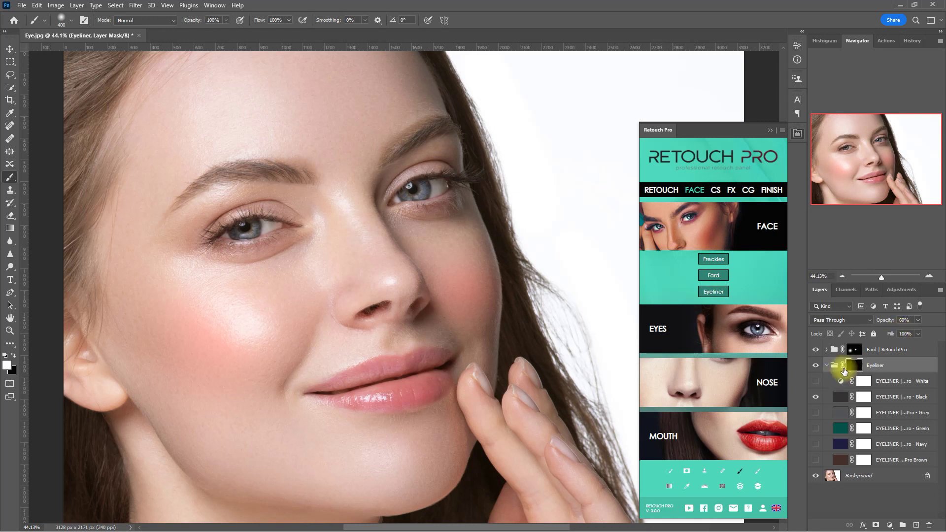
left_click(72, 21)
left_click_drag(108, 56, 66, 56)
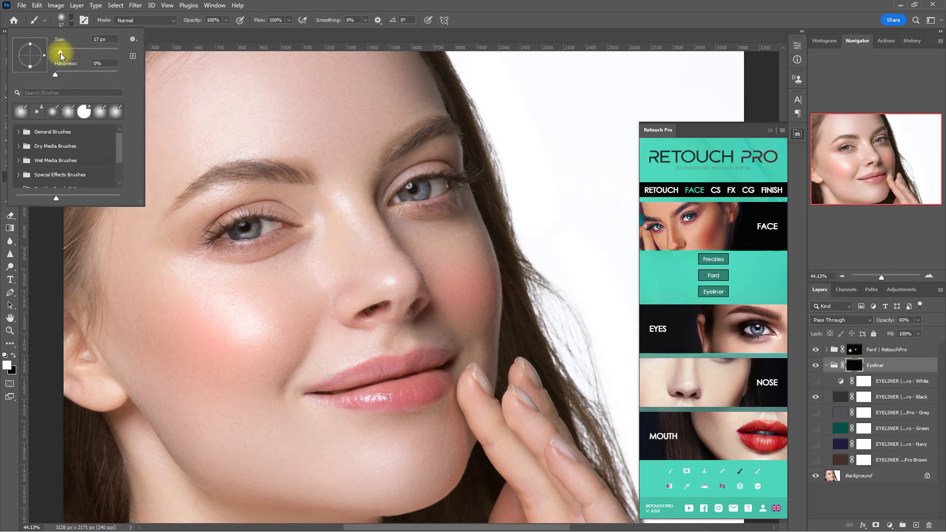
left_click(221, 288)
Step: Zoom in and paint eyeliner along the lower lash line
scroll(211, 249, "up", 2)
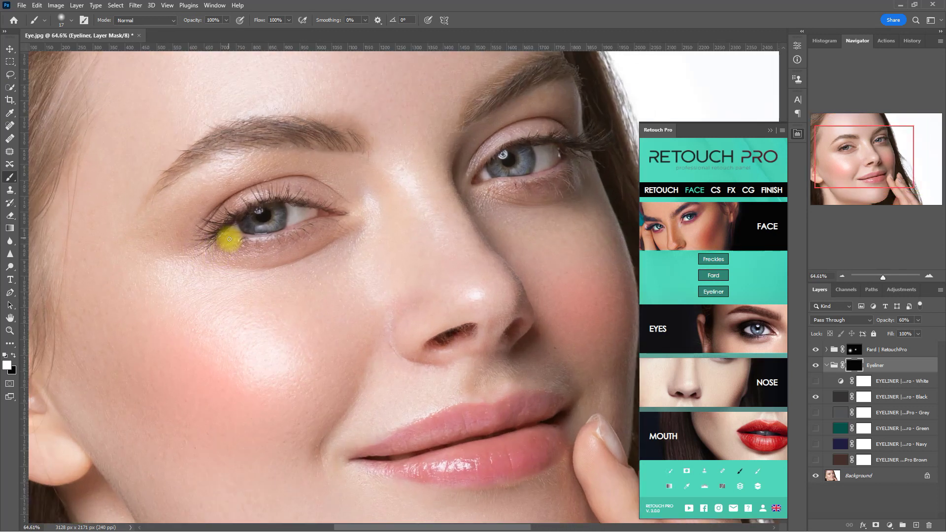
scroll(229, 239, "up", 2)
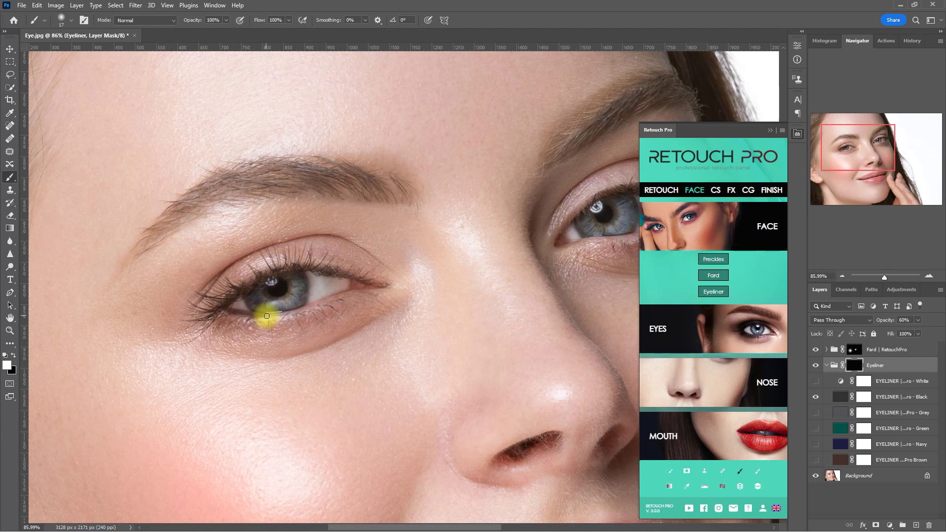
left_click_drag(286, 314, 368, 289)
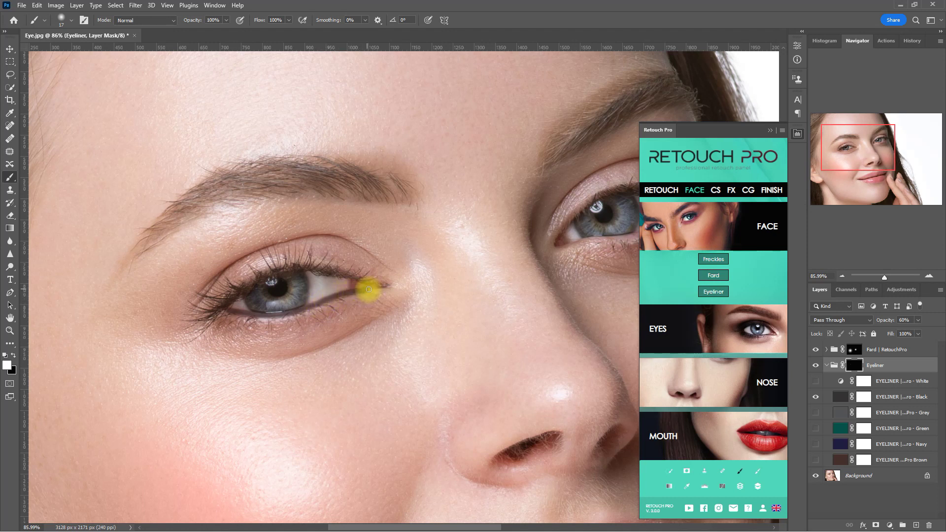
Step: Toggle the Eyeliner group on and off to compare the eye
scroll(388, 288, "down", 5)
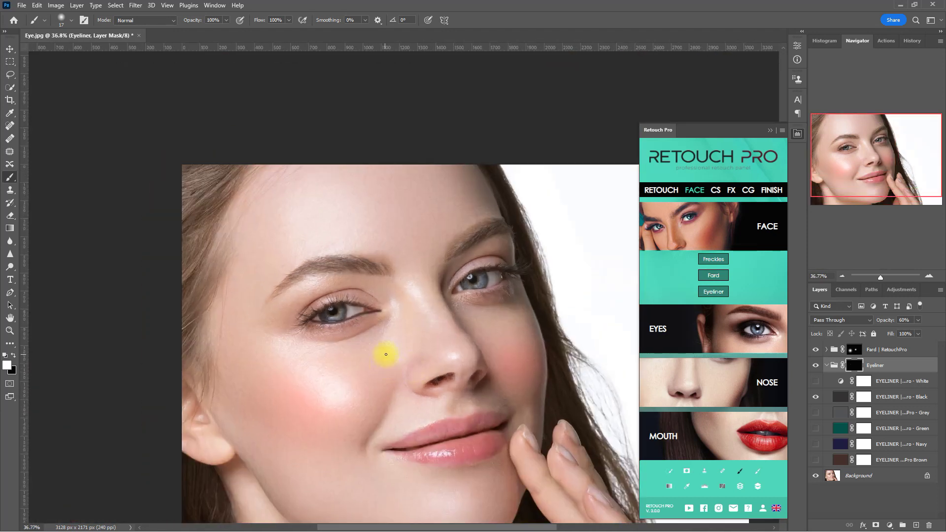
left_click(816, 365)
left_click(815, 365)
scroll(510, 378, "up", 4)
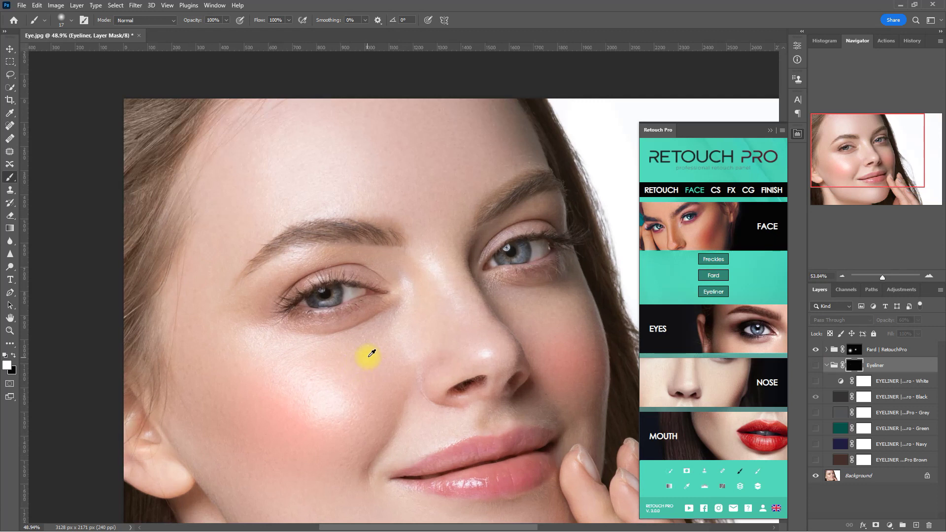
left_click(818, 367)
left_click(818, 367)
left_click(817, 367)
left_click(818, 367)
left_click(817, 367)
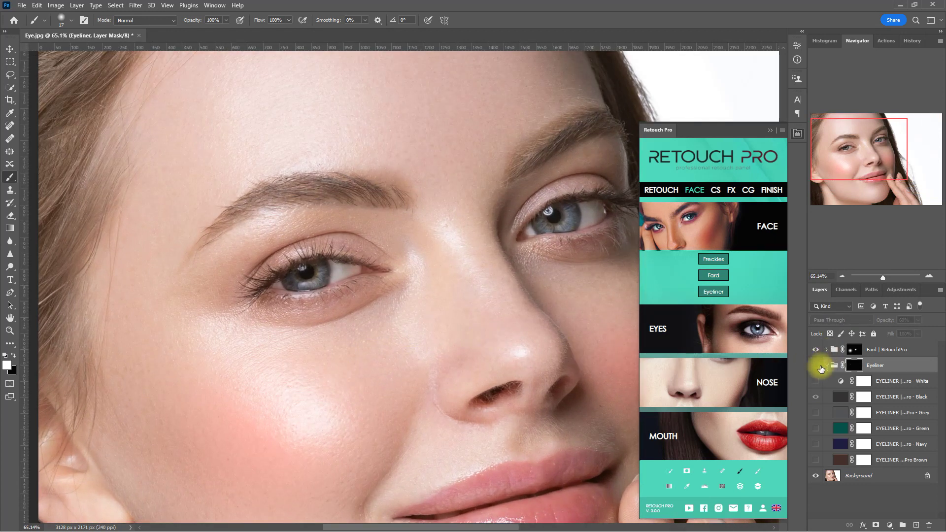
Step: Fit the image on screen, show the Eyeliner group, and paint along the lash line
key("ctrl+0")
left_click(815, 365)
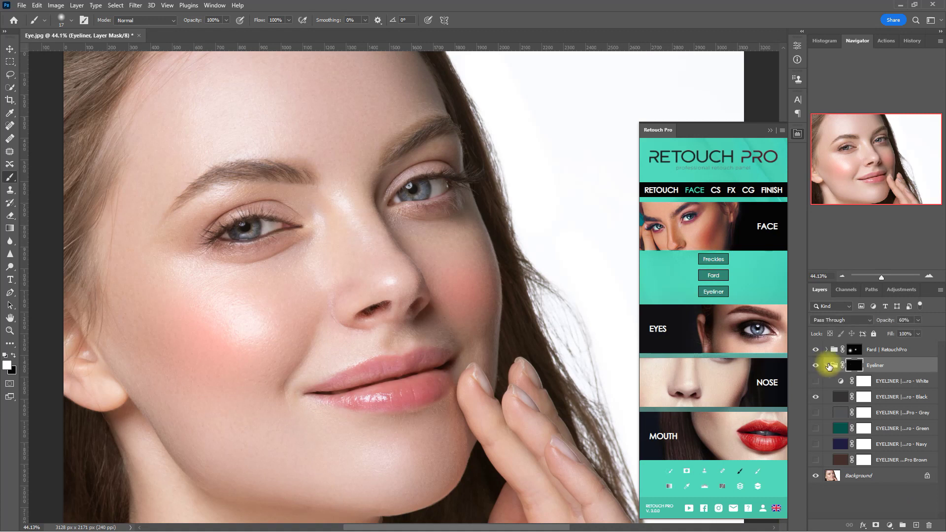
left_click(826, 365)
mouse_move(297, 235)
left_mouse_down()
mouse_move(223, 242)
mouse_move(264, 220)
mouse_move(281, 238)
mouse_move(212, 242)
mouse_move(240, 250)
left_mouse_up()
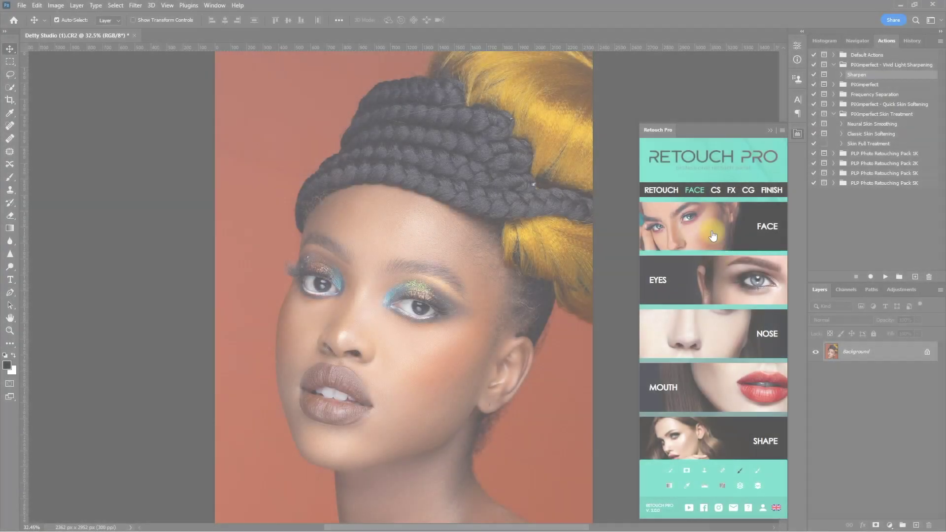
Step: Narrow the second portrait's face with FACE WIDE − and enlarge its chin with CHIN +
left_click(713, 235)
left_click(712, 235)
left_click(717, 432)
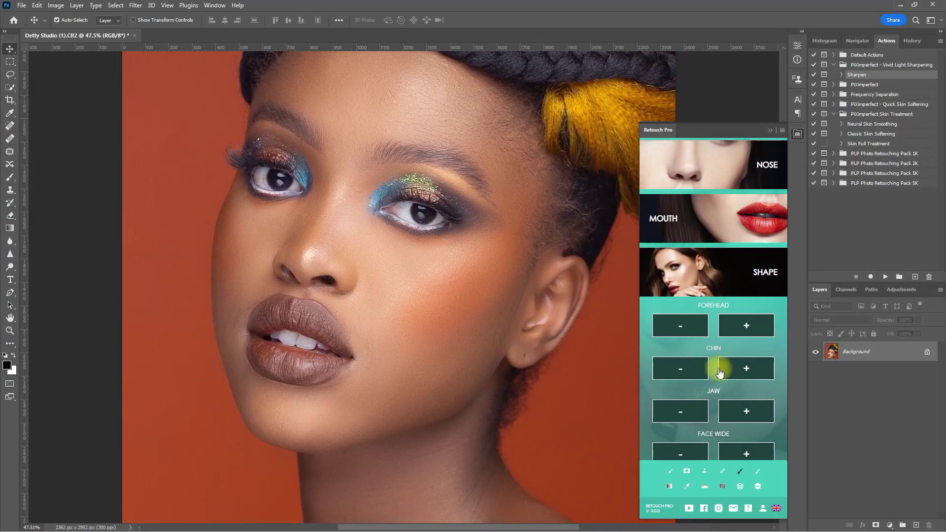
left_click(689, 452)
left_click(753, 371)
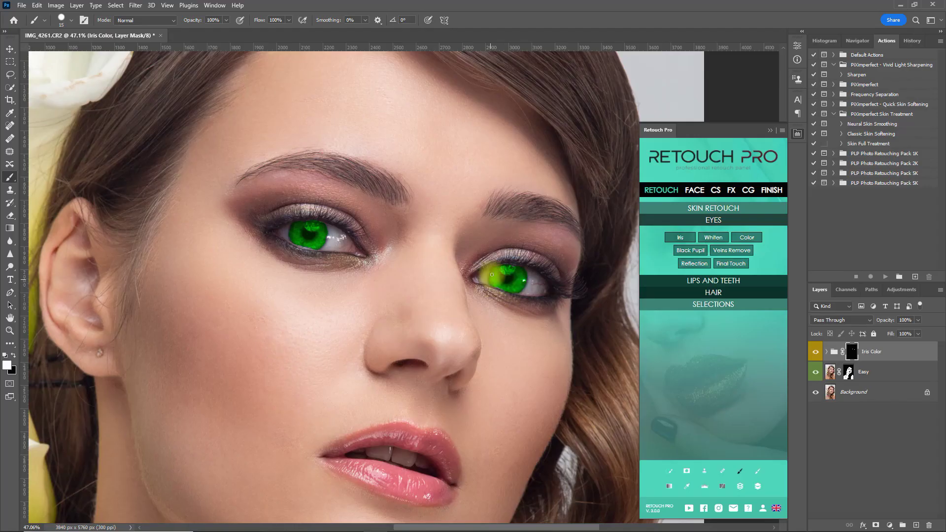
Step: Drop Iris Color to 16% opacity, paint red lipstick on the lips, and group into Group 1
left_click_drag(871, 334, 885, 331)
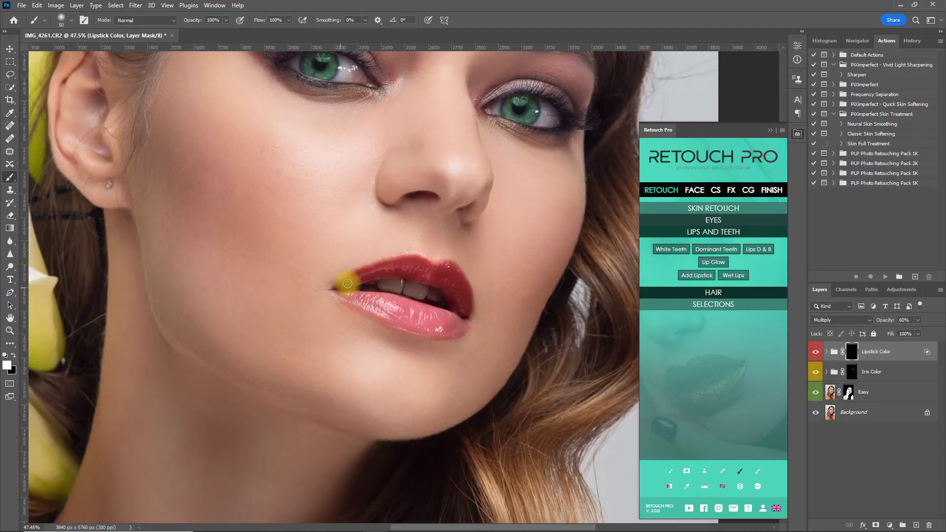
key("bracketleft")
key("bracketleft")
mouse_move(361, 296)
left_mouse_down()
mouse_move(442, 317)
mouse_move(408, 325)
mouse_move(346, 299)
mouse_move(449, 331)
mouse_move(460, 310)
mouse_move(451, 336)
left_mouse_up()
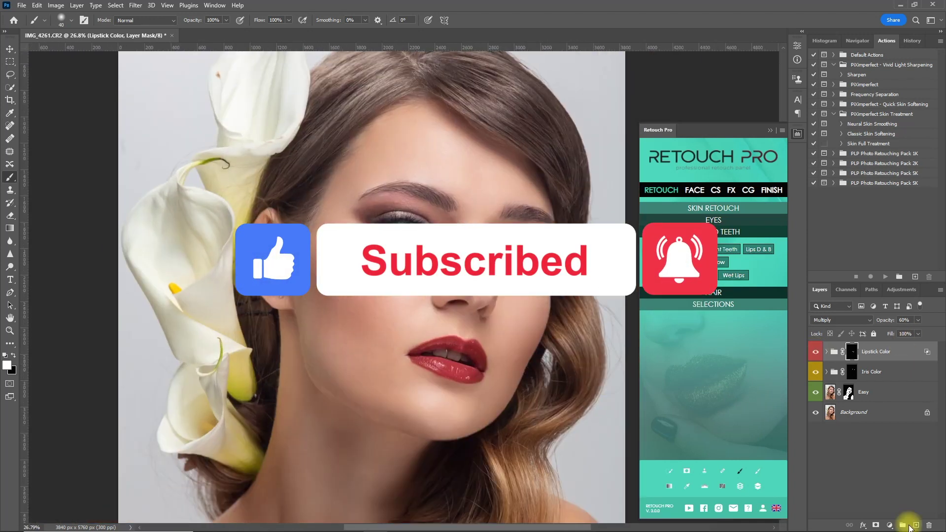
left_click(902, 525)
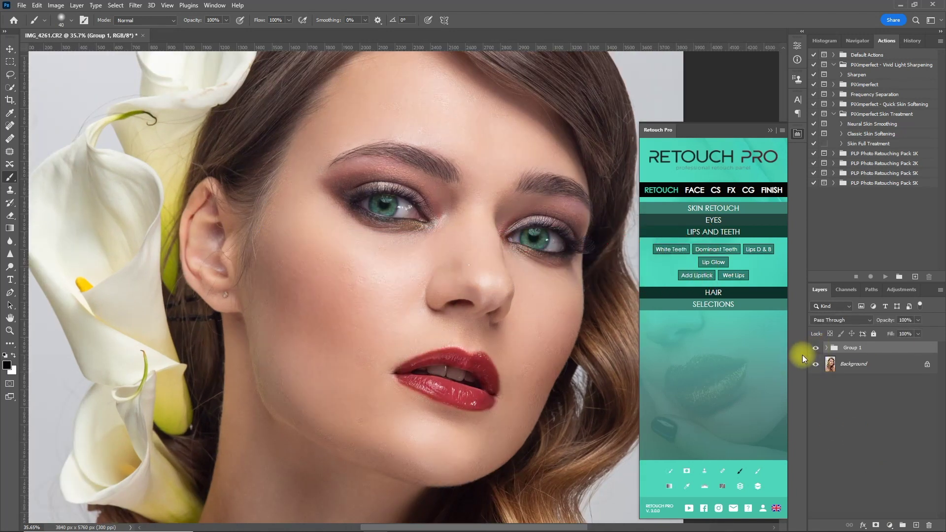
left_click(815, 348)
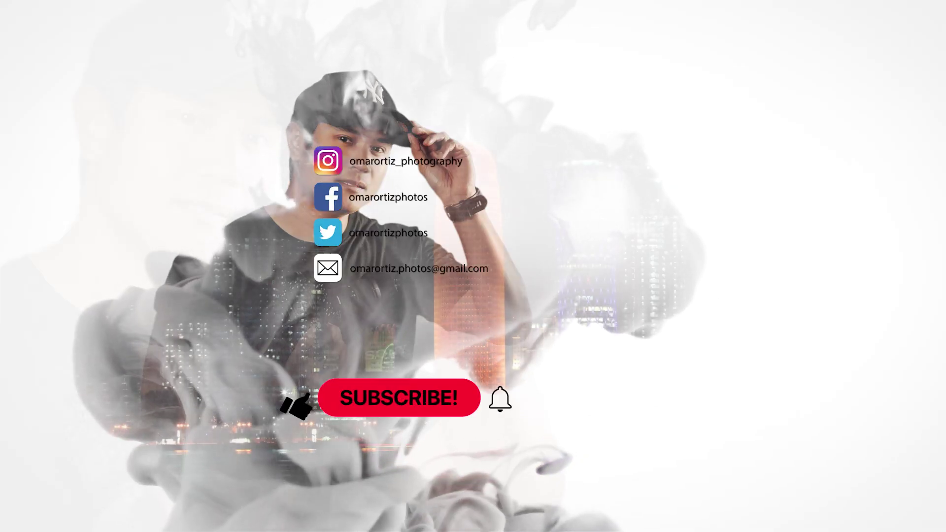